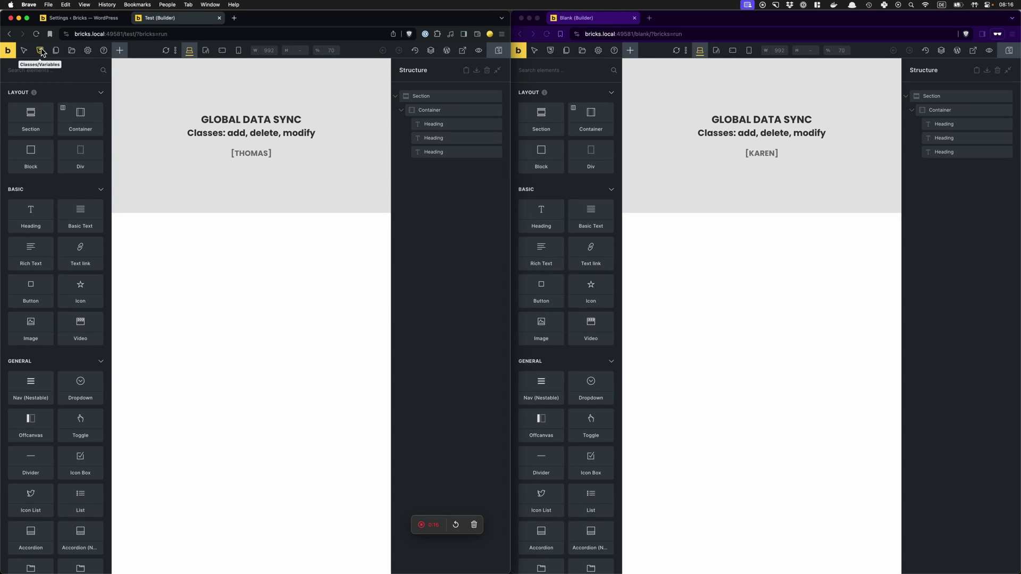
# - Look at the builder settings and theme style settings, then return to the elements list
pyautogui.click(88, 50)
pyautogui.click(68, 88)
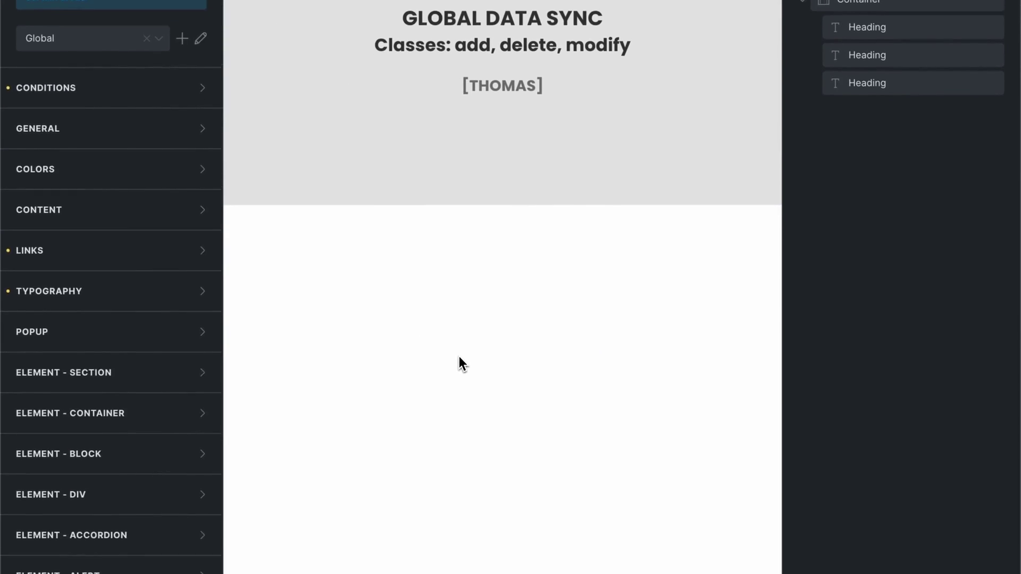
pyautogui.click(466, 573)
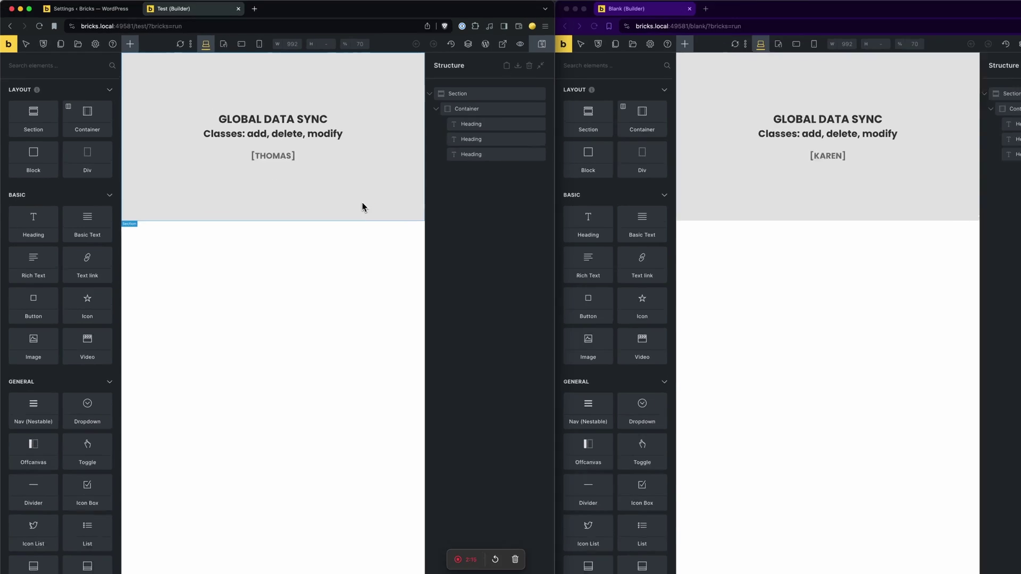
# - Lower the lightness of the left container's .bricks-class-1 background to a mid grey
pyautogui.click(333, 201)
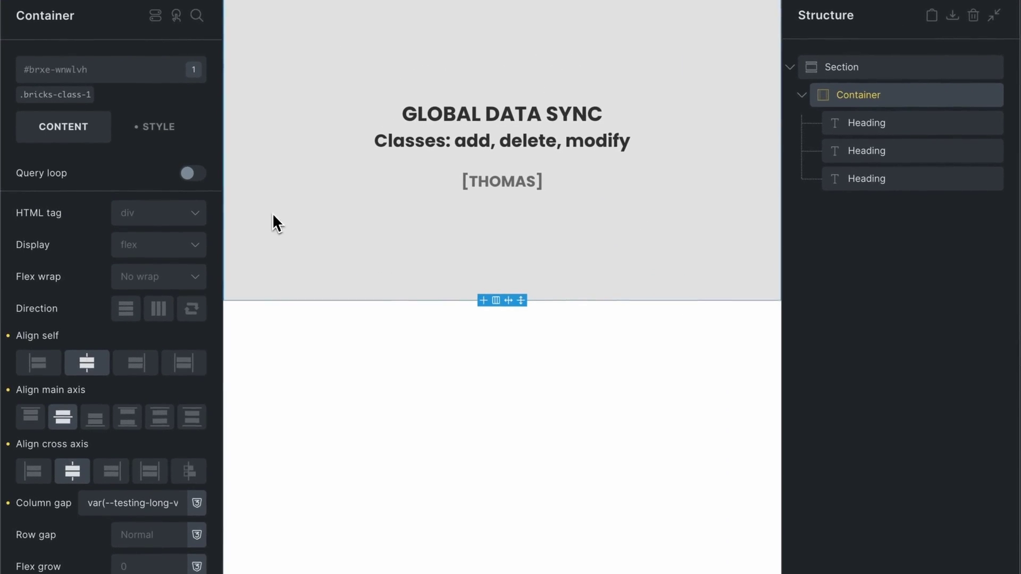
pyautogui.click(65, 98)
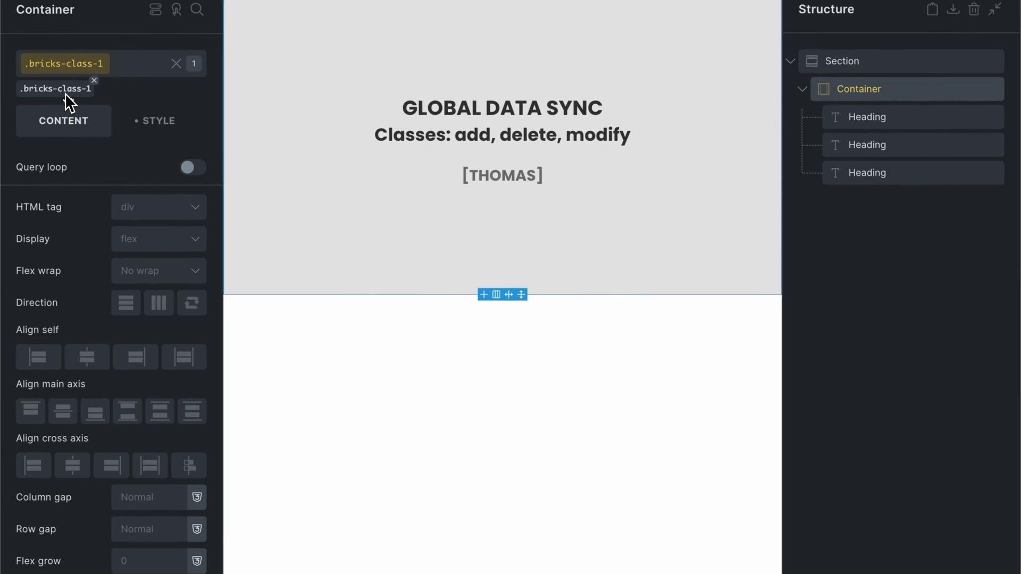
pyautogui.click(163, 120)
pyautogui.click(157, 254)
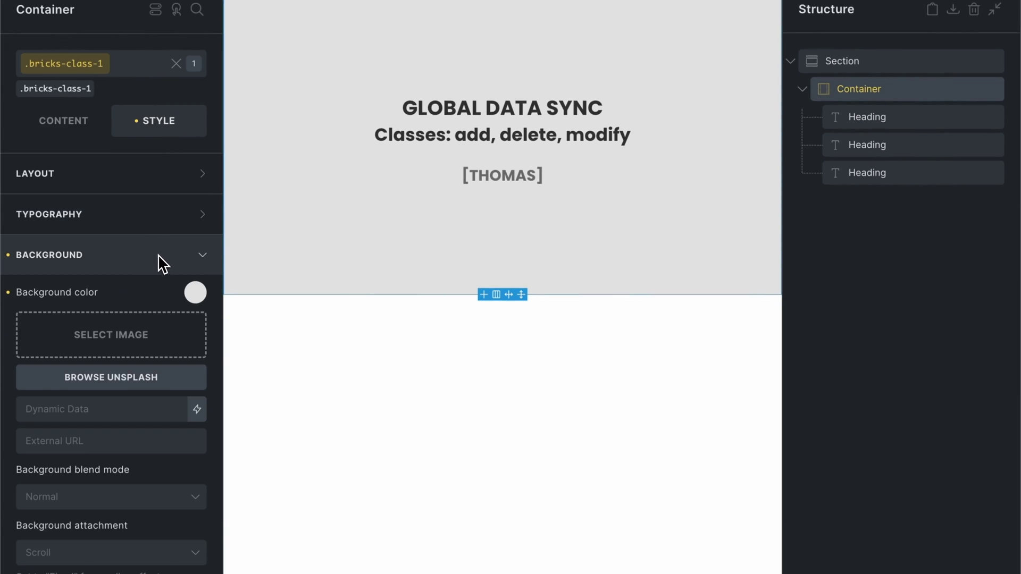
pyautogui.click(195, 293)
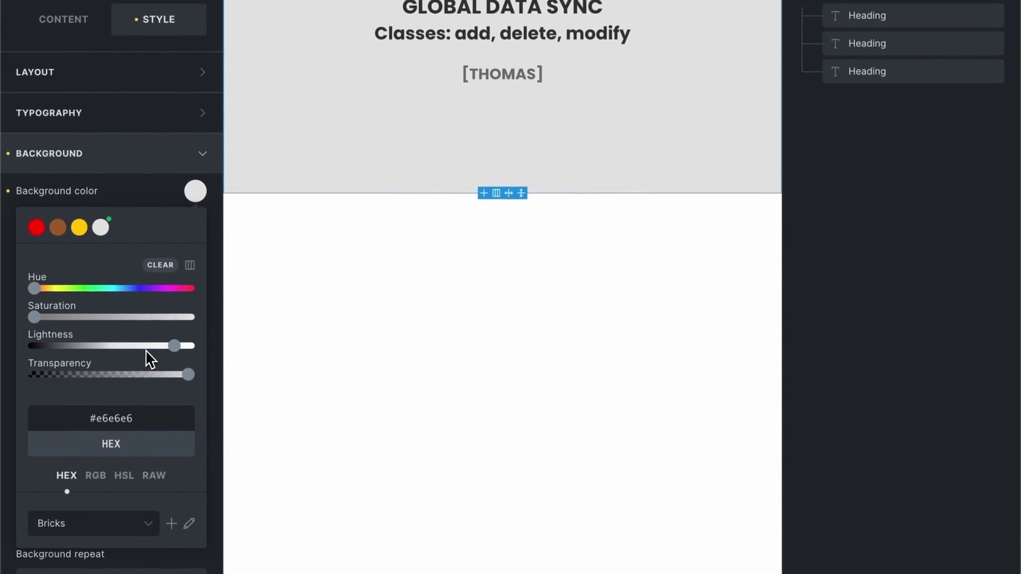
pyautogui.click(145, 345)
pyautogui.click(566, 351)
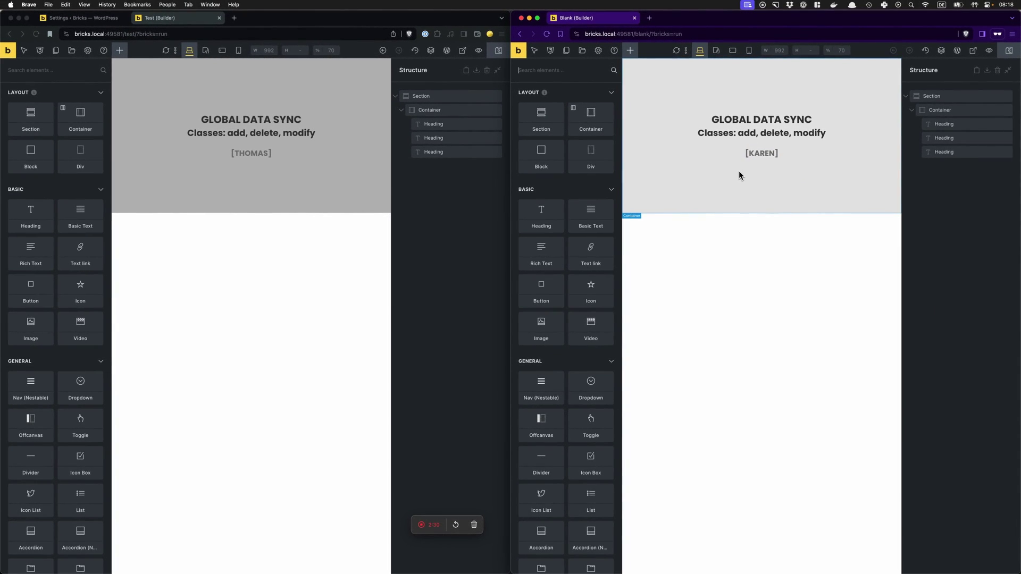
# - Set the right container's .bricks-class-1 background to yellow #ffcc00, after trying grey #878787 and red #ff0000
pyautogui.click(649, 185)
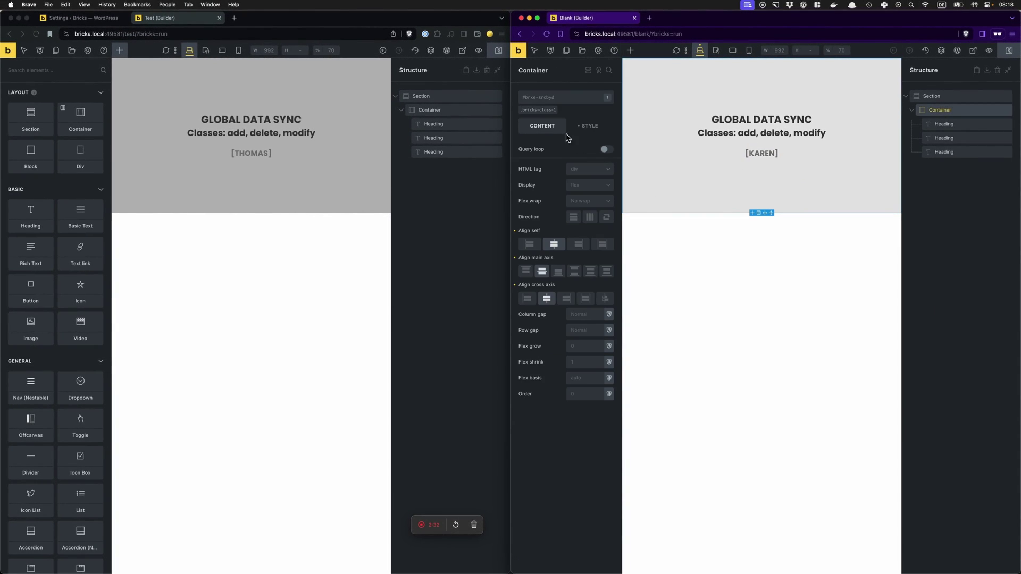
pyautogui.click(538, 114)
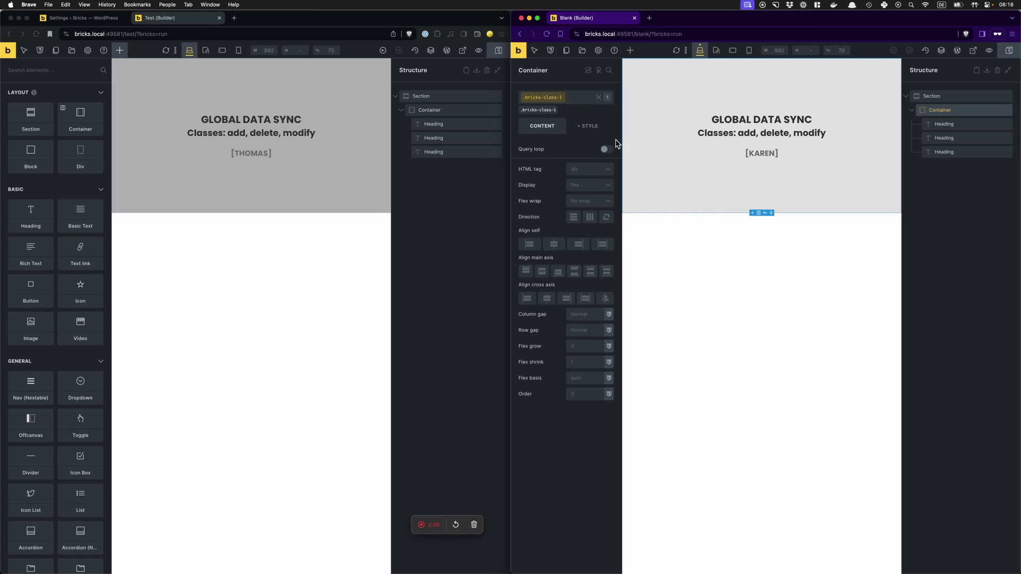
pyautogui.click(594, 130)
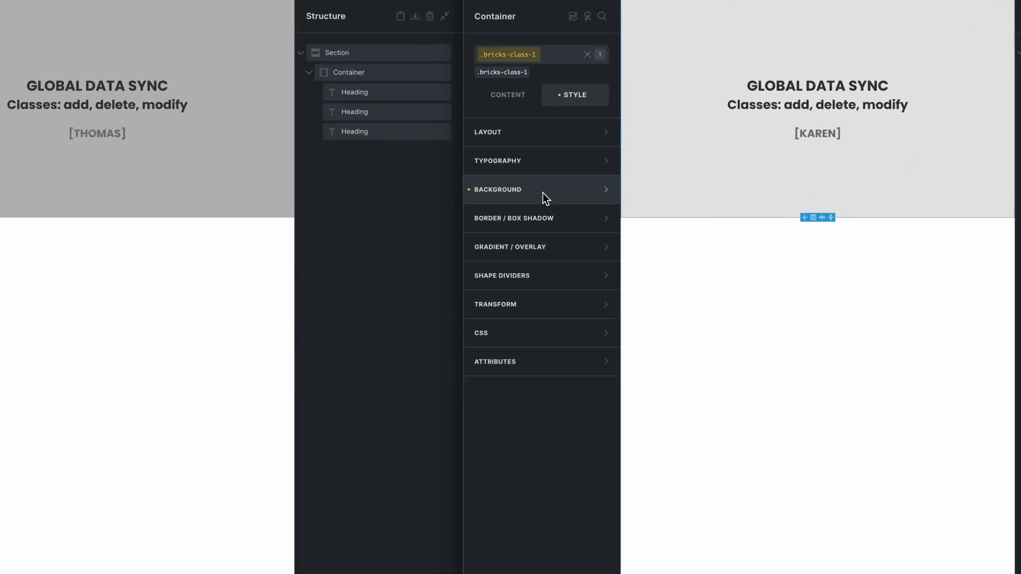
pyautogui.click(540, 190)
pyautogui.click(600, 216)
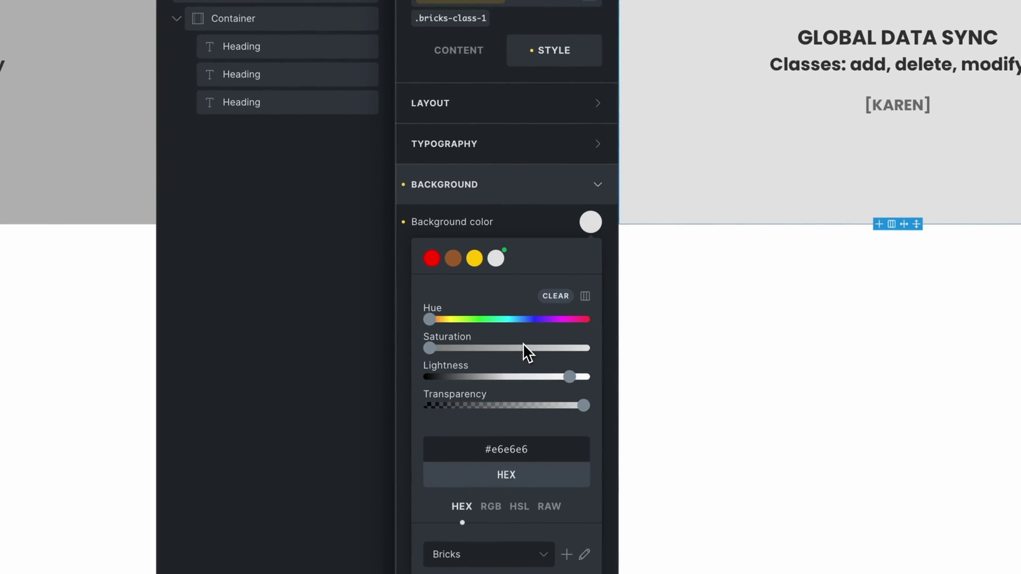
pyautogui.click(512, 377)
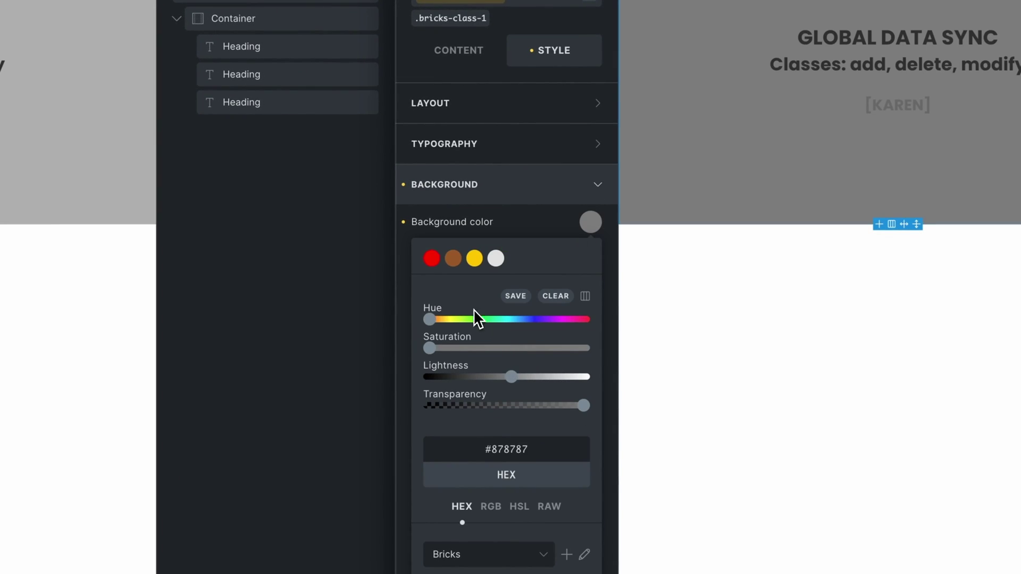
pyautogui.click(433, 261)
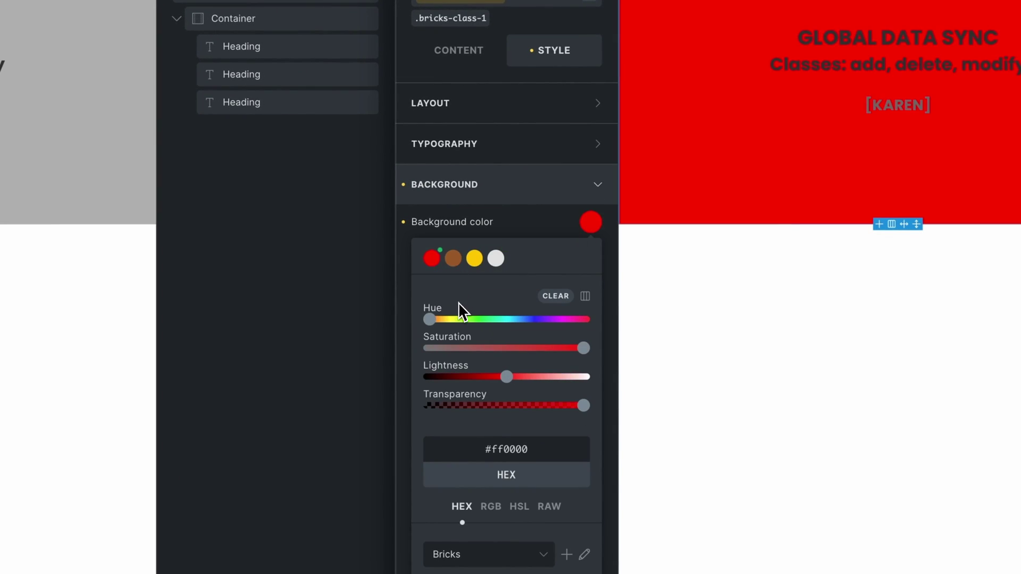
pyautogui.click(476, 258)
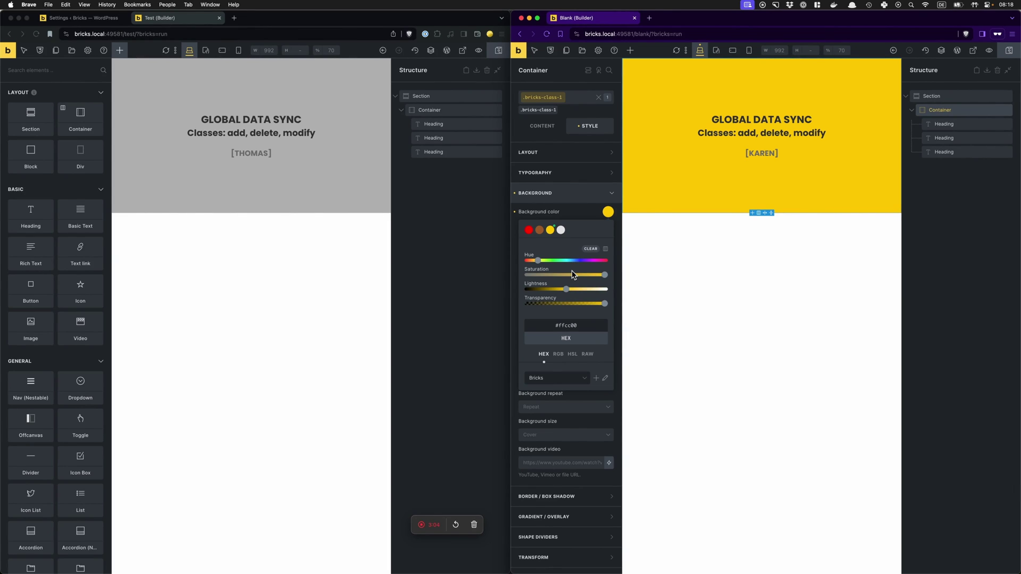
pyautogui.click(478, 230)
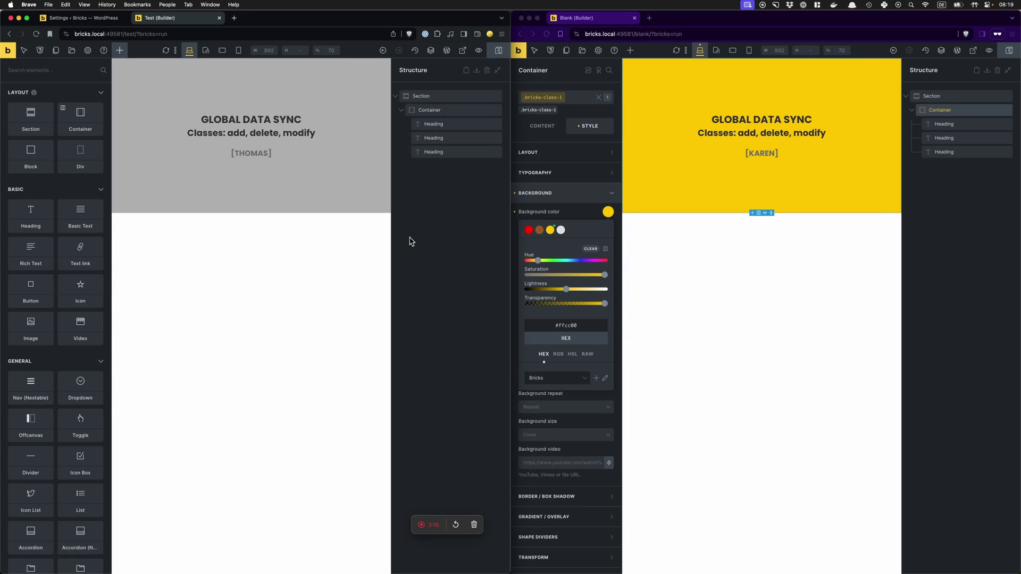
# - Reload the left builder with Cmd+R so its container shows the yellow background
pyautogui.press('super+r')
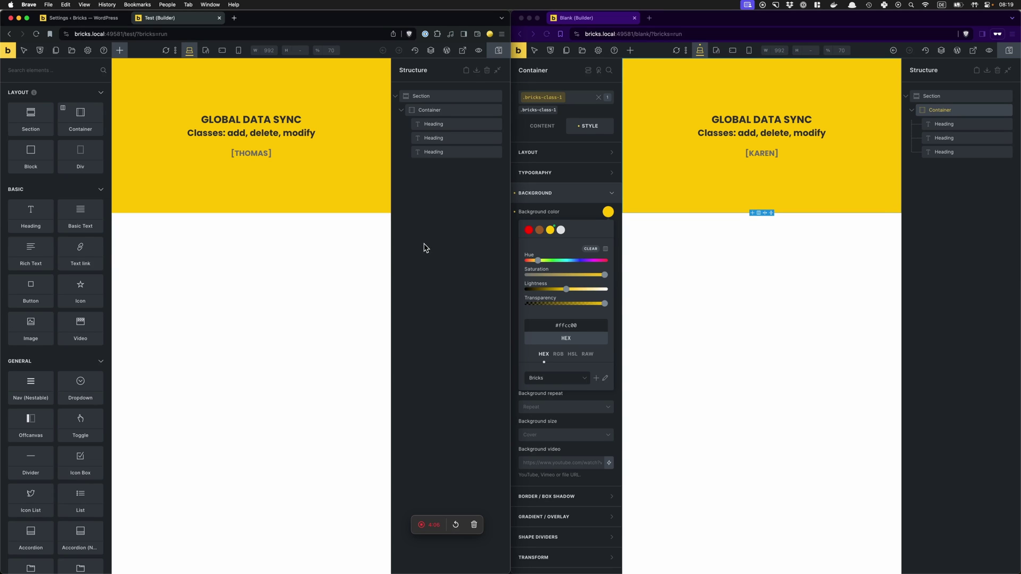
# - Enable Sync global classes in the Bricks settings, save, and go back to the Test builder
pyautogui.hotkey('ctrl', 'shift', 'Tab')
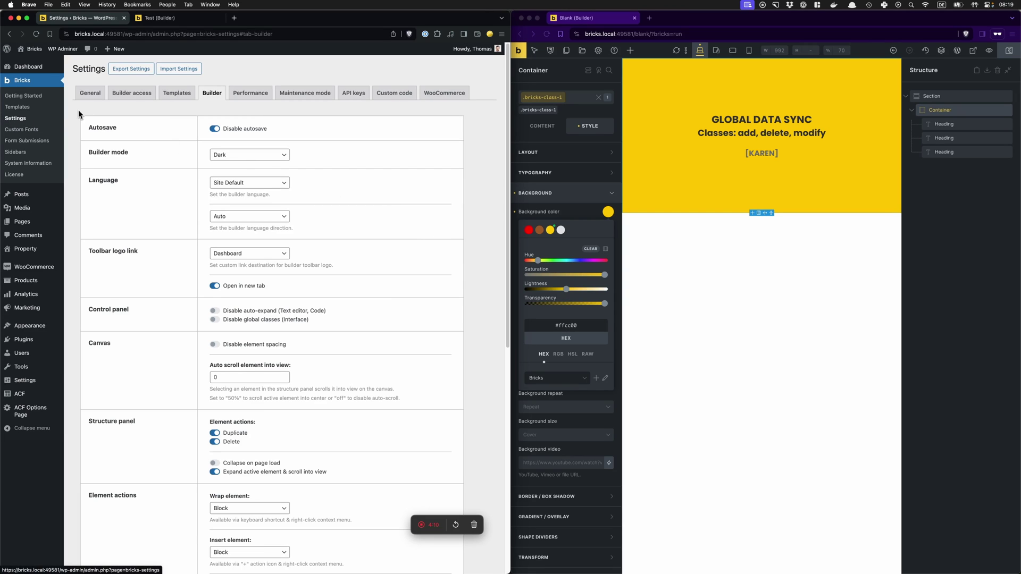
pyautogui.scroll(-10, 279, 236)
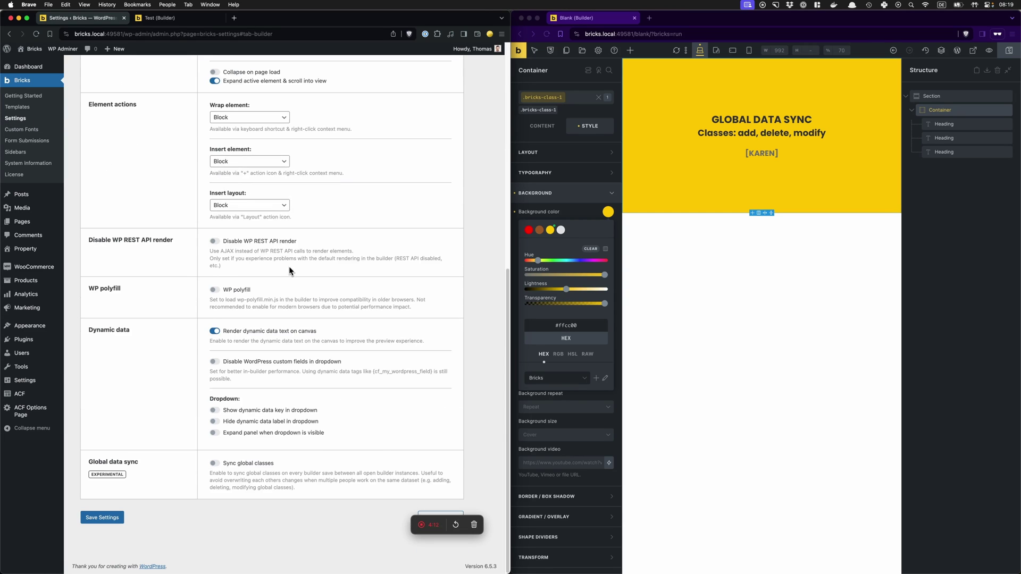
pyautogui.moveTo(137, 466); pyautogui.dragTo(91, 481)
pyautogui.click(153, 465)
pyautogui.click(246, 464)
pyautogui.click(110, 519)
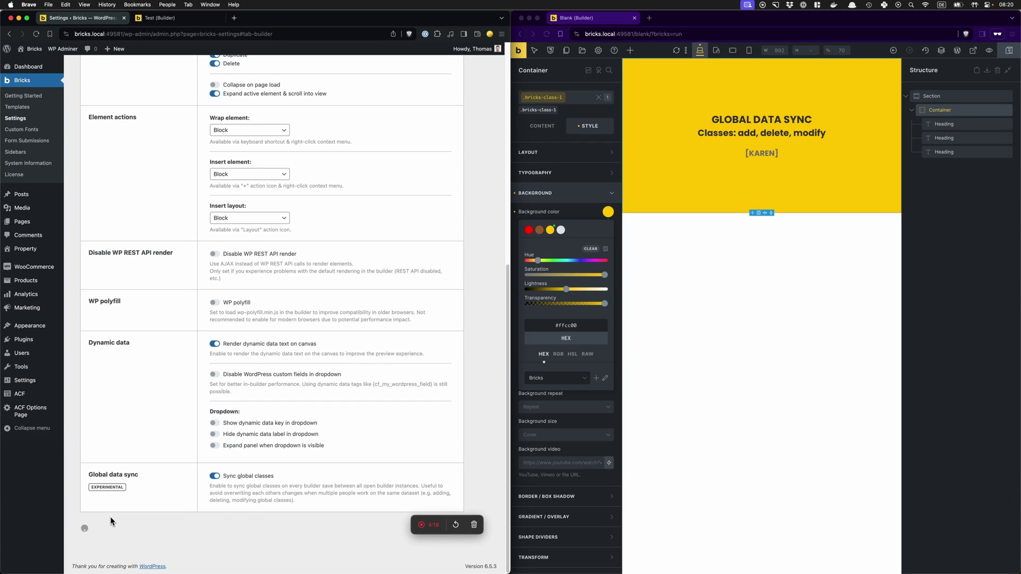
pyautogui.click(189, 19)
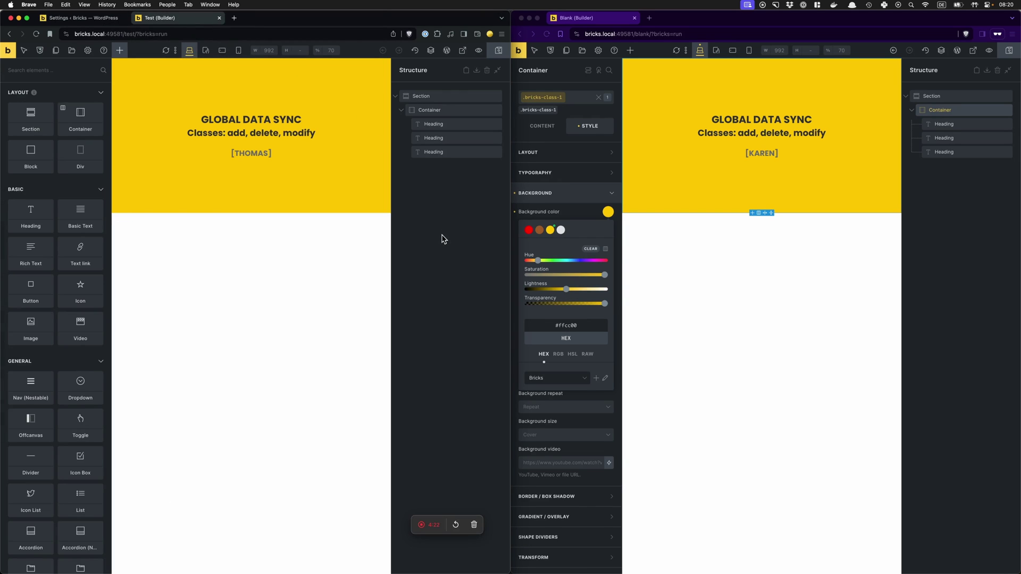
# - Reload the left and right builders so both show the yellow #ffcc00 container
pyautogui.press('super+r')
pyautogui.click(934, 237)
pyautogui.press('super+r')
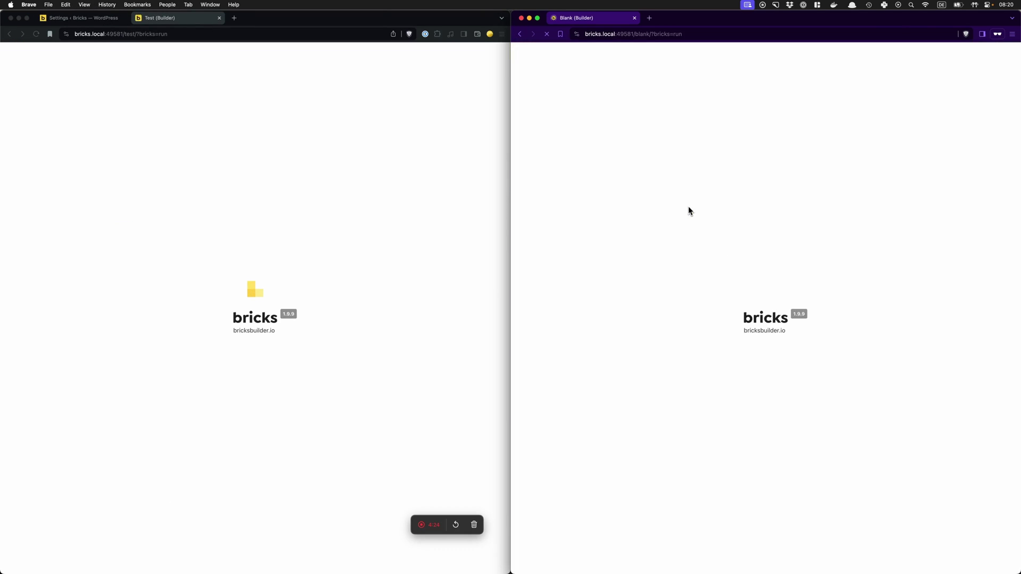
pyautogui.click(438, 221)
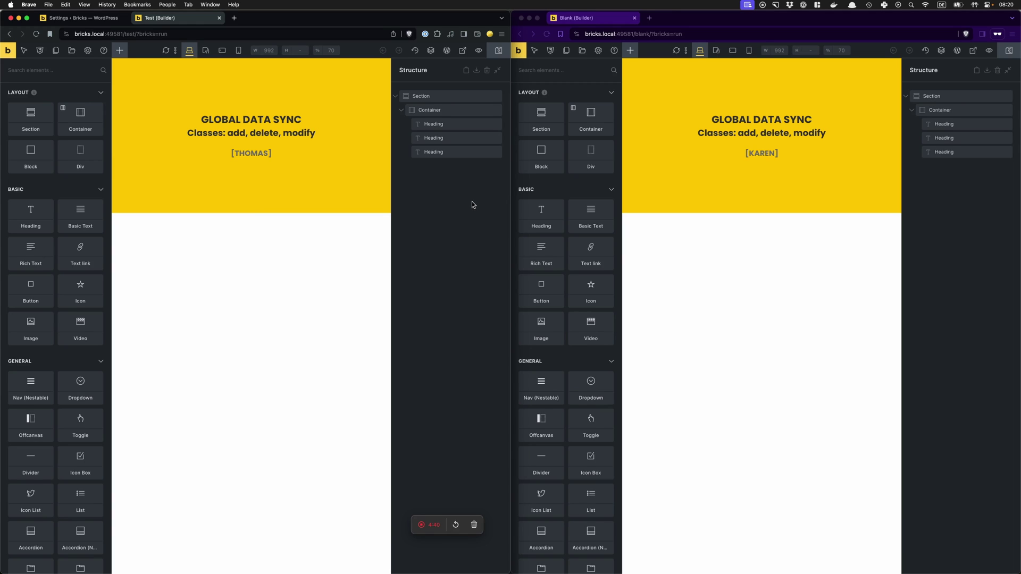
# - Set the left container's .bricks-class-1 background to light grey #e6e6e6 and save the page
pyautogui.click(329, 197)
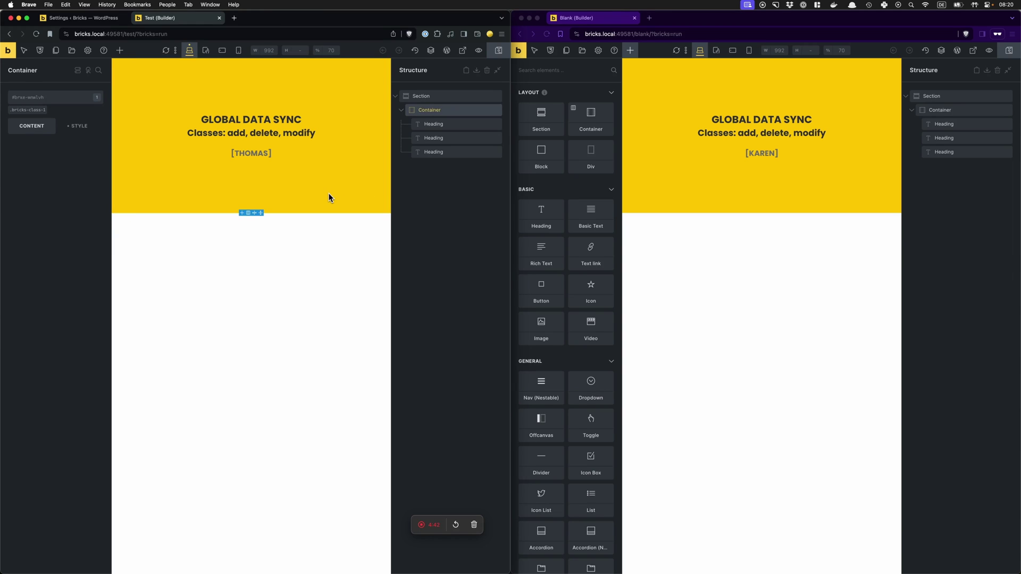
pyautogui.click(30, 110)
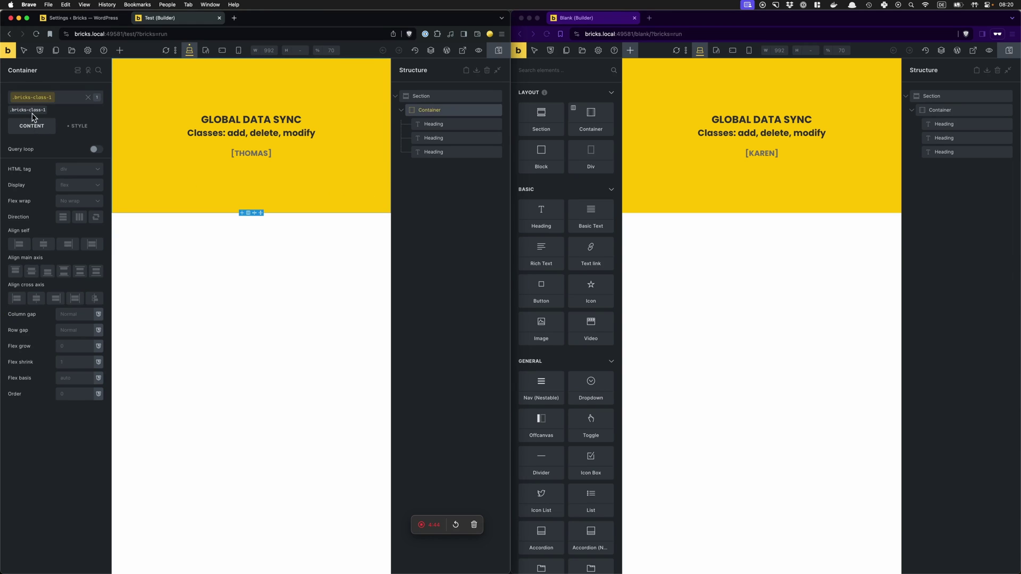
pyautogui.click(95, 124)
pyautogui.click(87, 193)
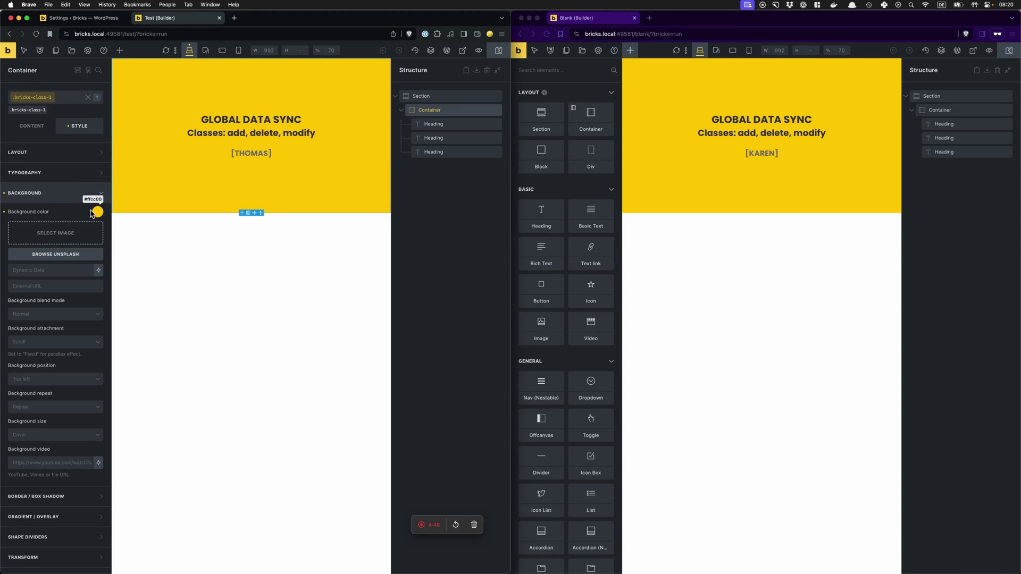
pyautogui.click(97, 212)
pyautogui.click(51, 229)
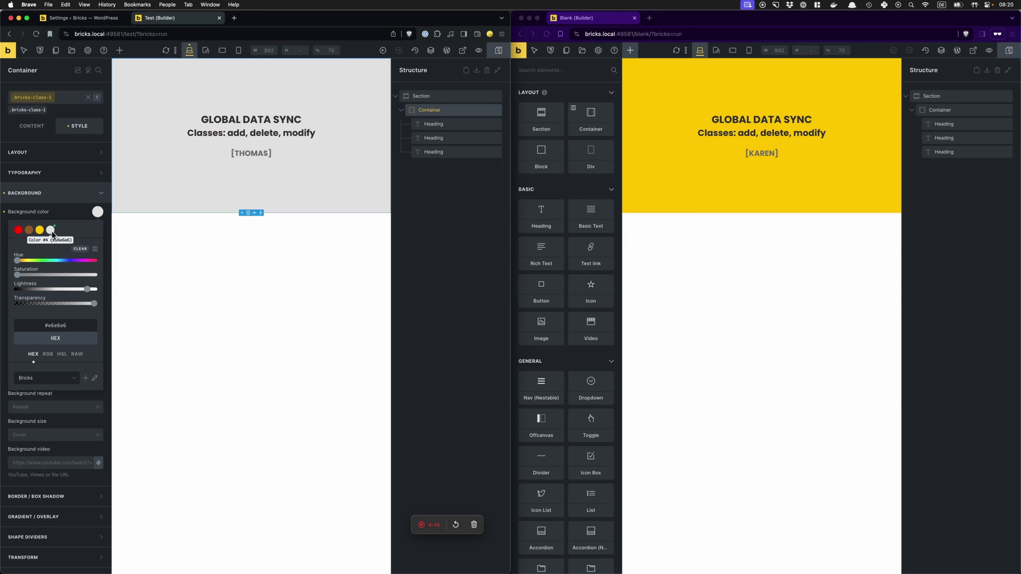
pyautogui.click(418, 225)
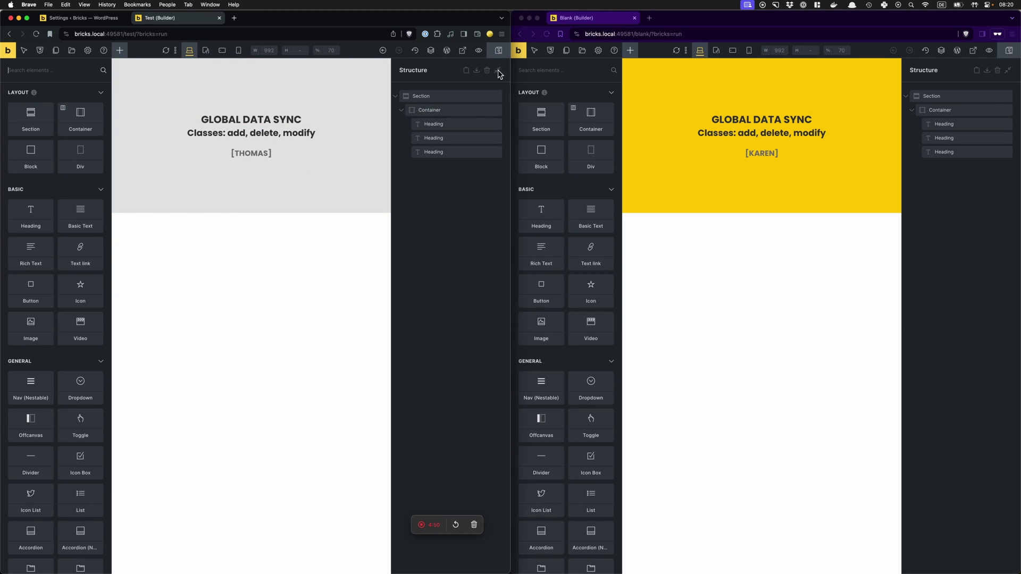
pyautogui.click(498, 55)
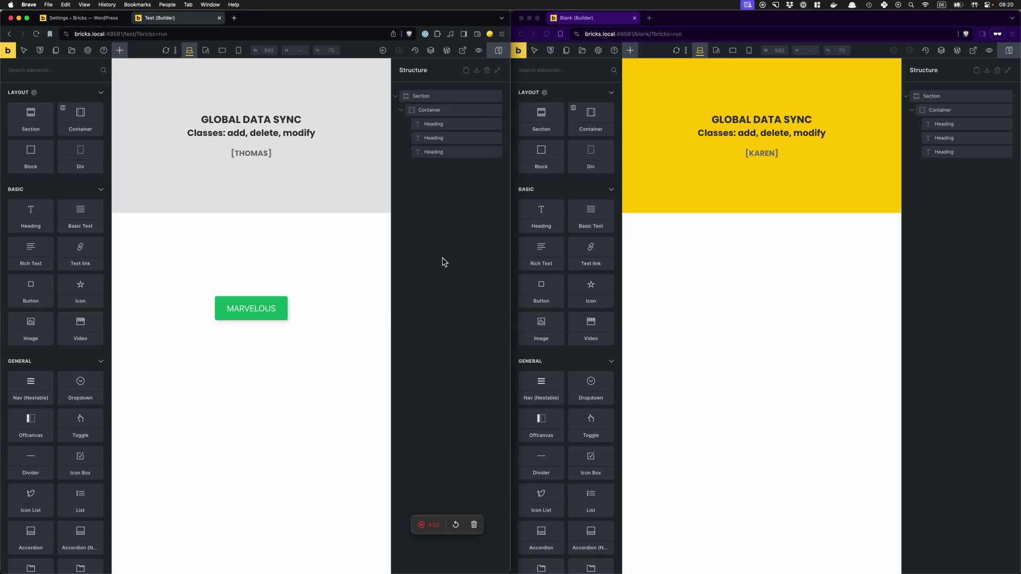
pyautogui.click(919, 238)
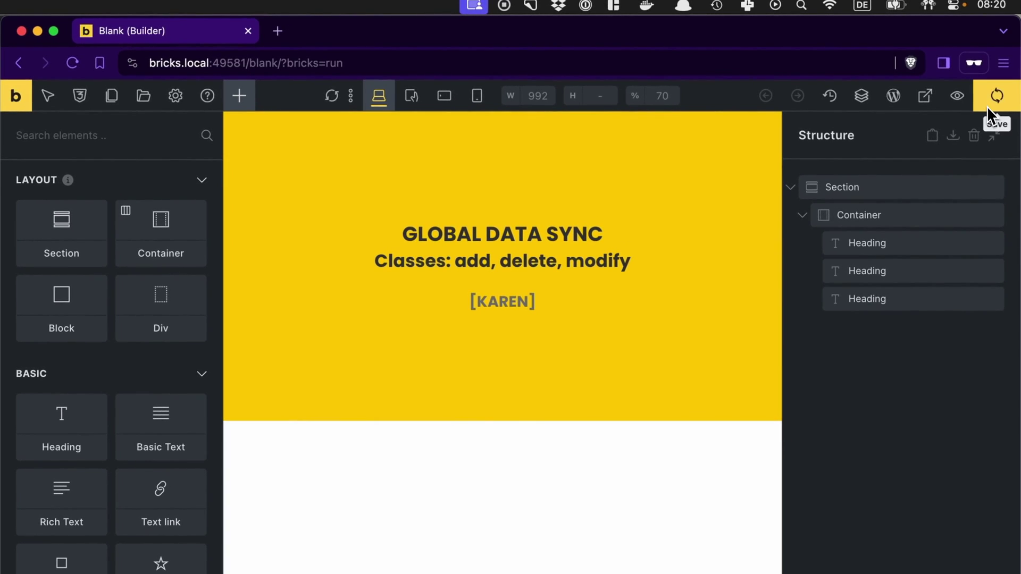
# - Save the right page, check which class the notice says changed, and dismiss it
pyautogui.click(987, 107)
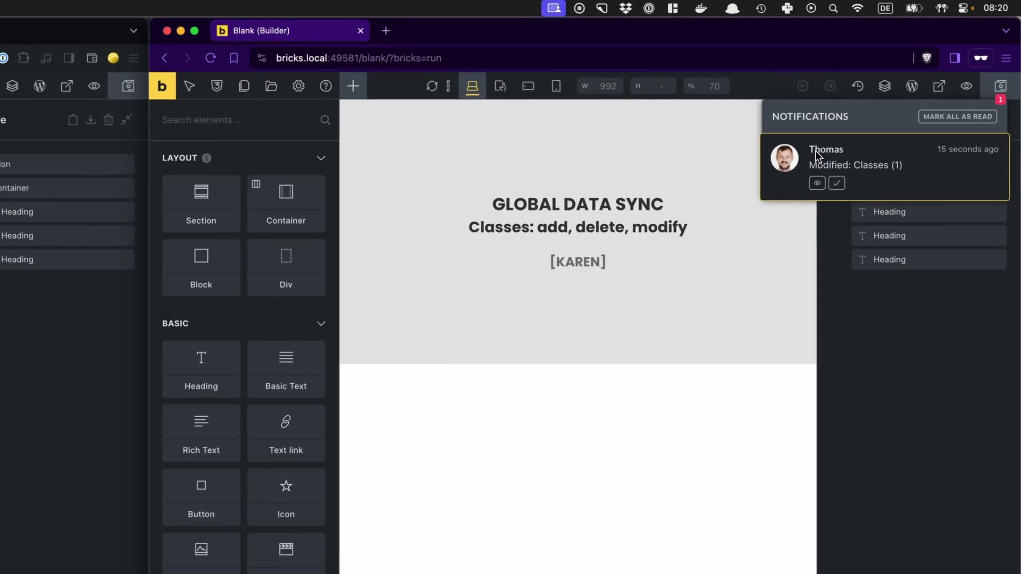
pyautogui.moveTo(900, 88); pyautogui.dragTo(915, 92)
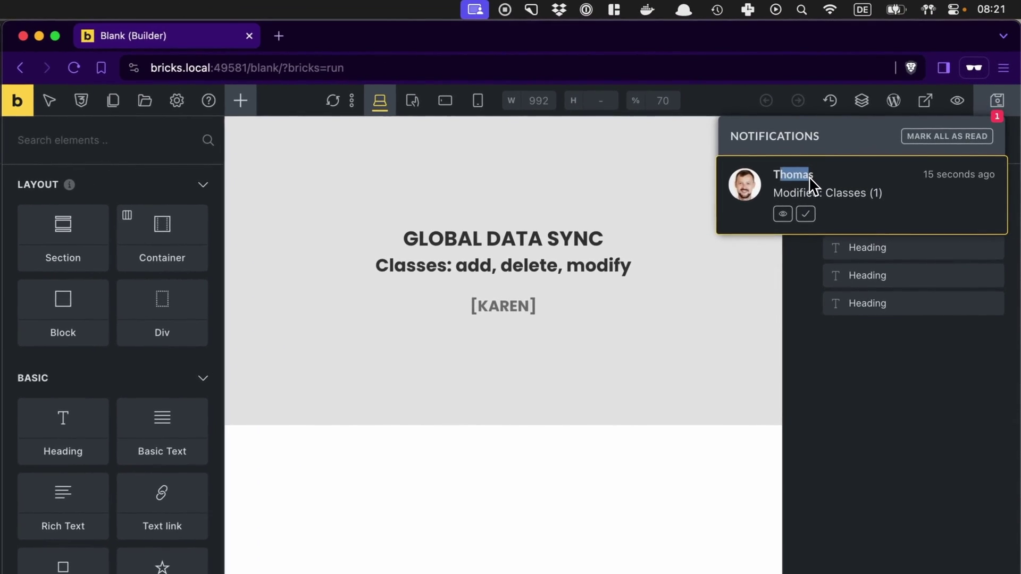
pyautogui.moveTo(796, 195); pyautogui.dragTo(848, 194)
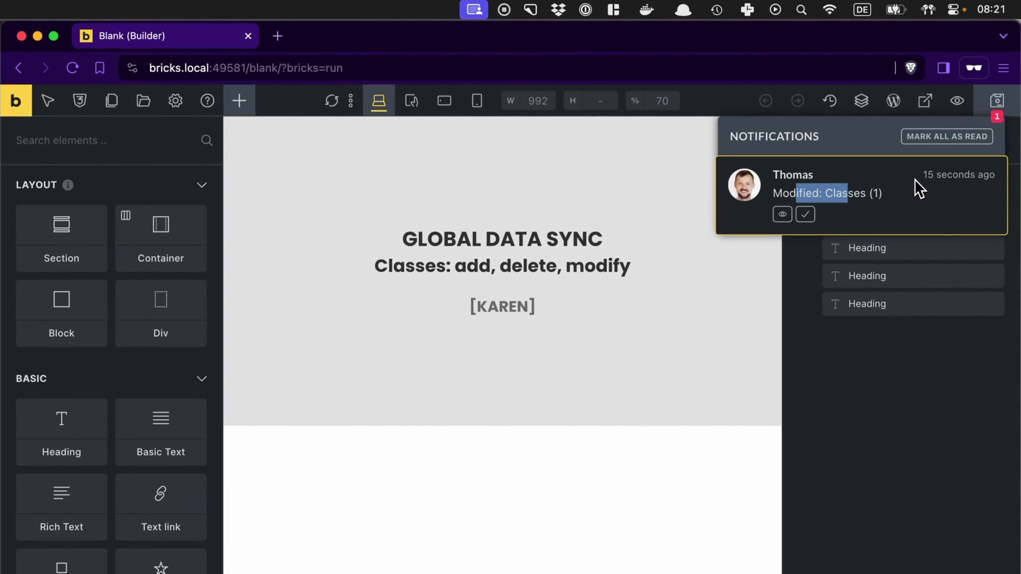
pyautogui.click(787, 214)
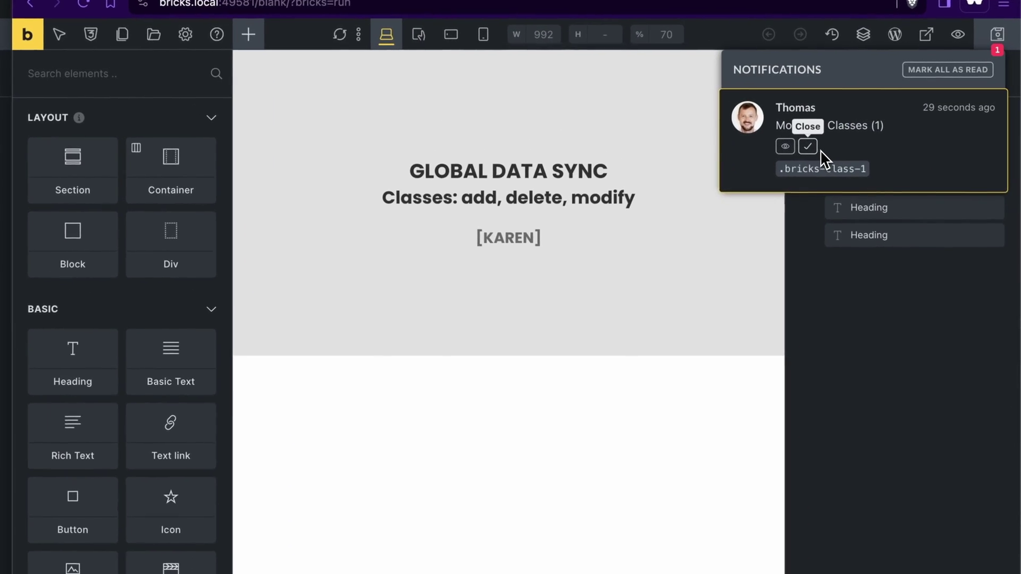
pyautogui.click(809, 148)
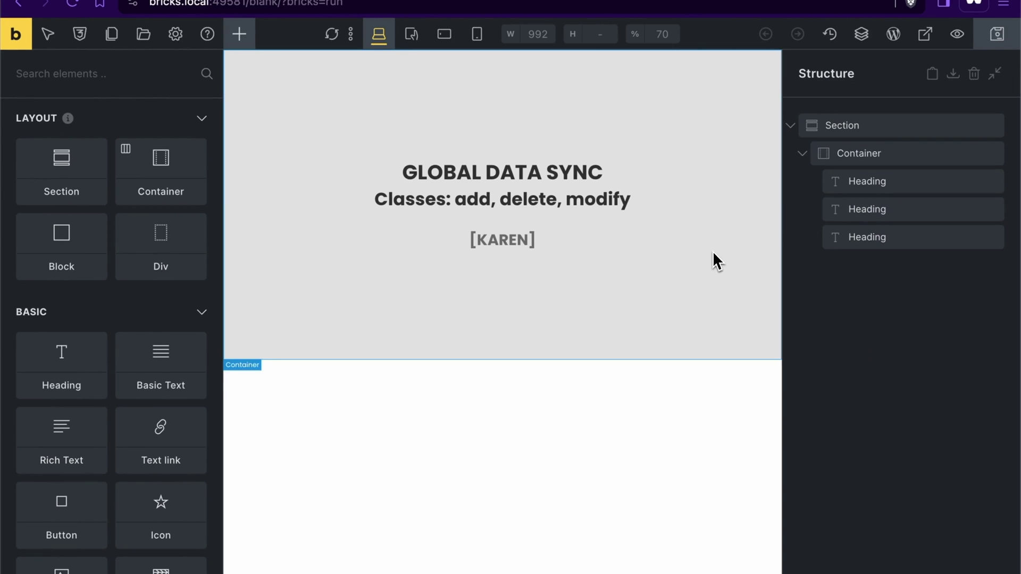
# - Add new classes .test1 and .test2 to the right builder's Container
pyautogui.click(837, 154)
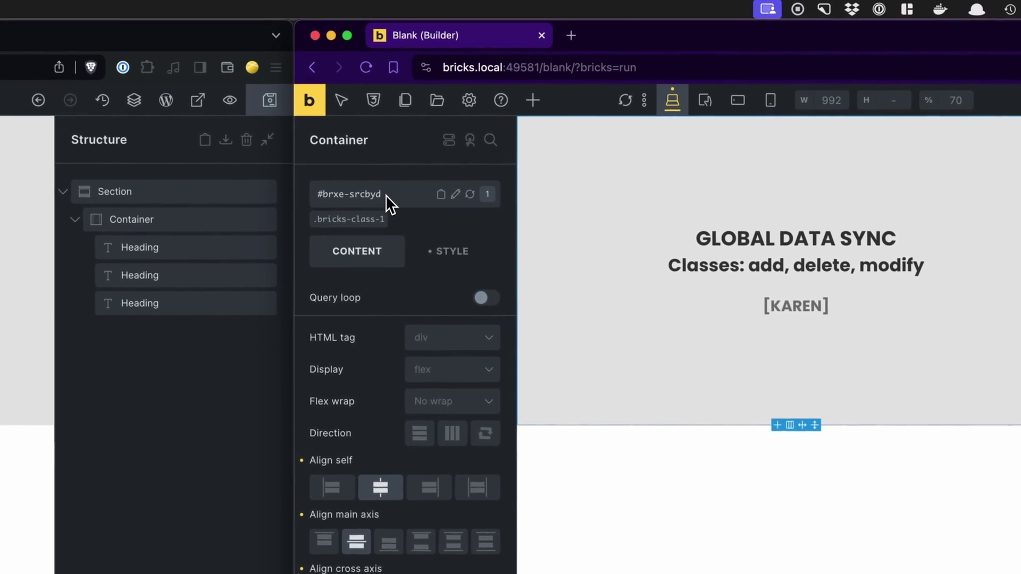
pyautogui.click(387, 195)
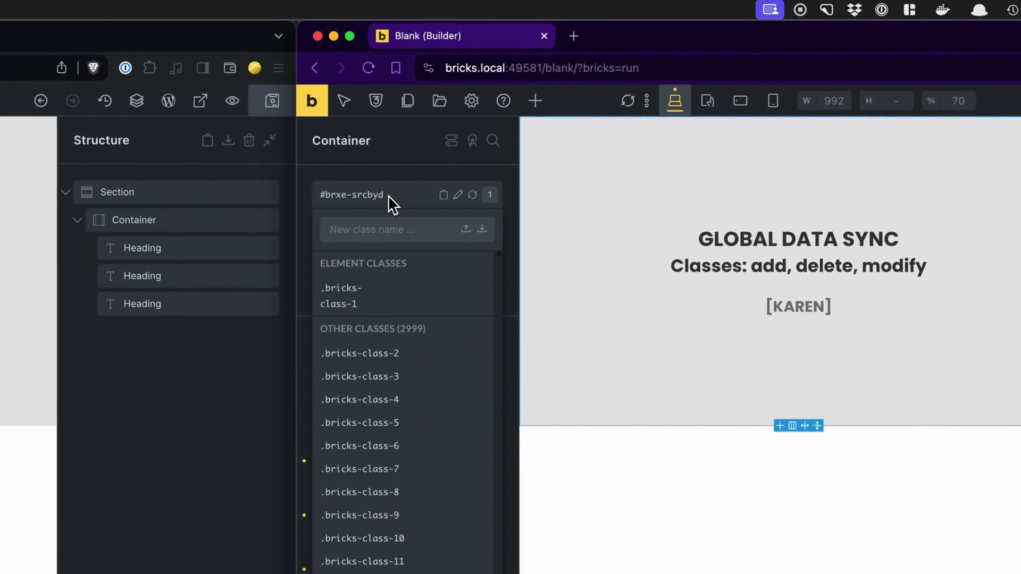
pyautogui.write('test1 test 2')
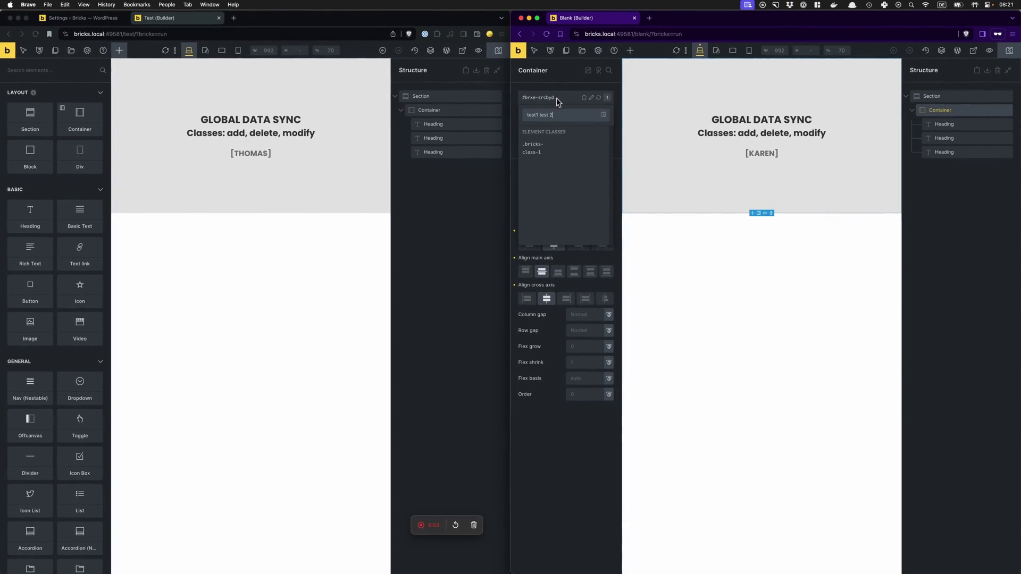
pyautogui.press('BackSpace')
pyautogui.press('BackSpace')
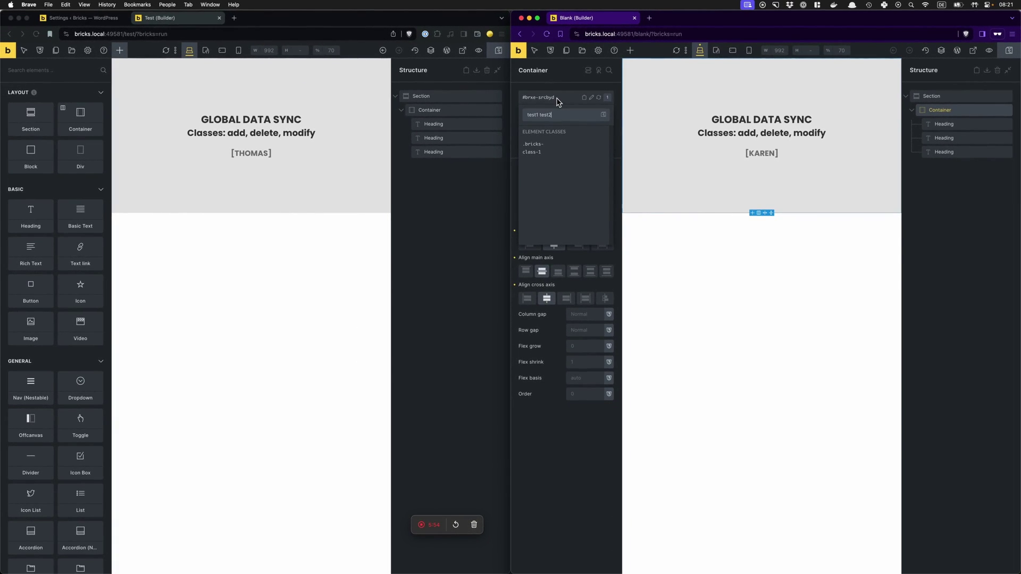
pyautogui.press('Return')
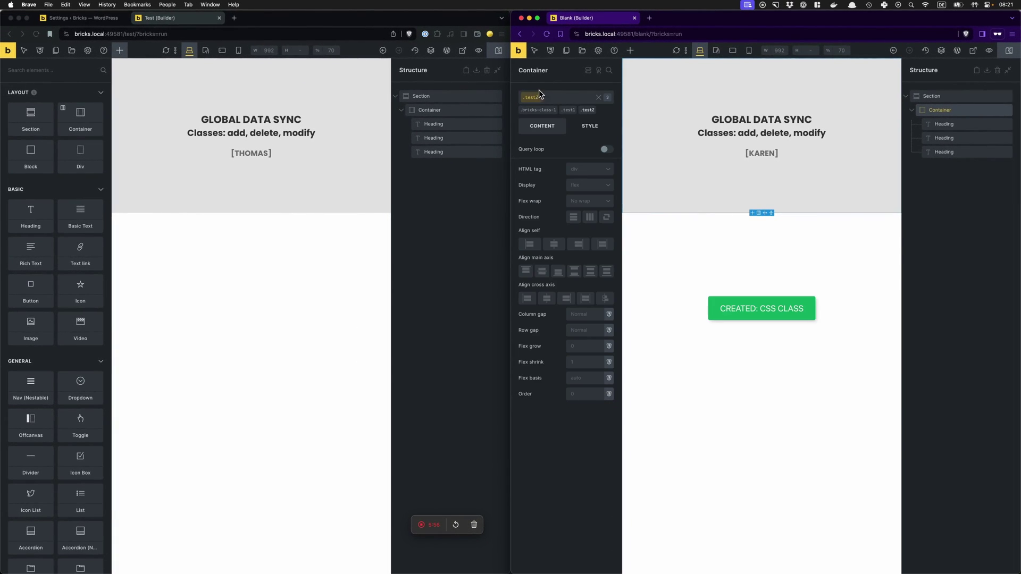
pyautogui.click(916, 222)
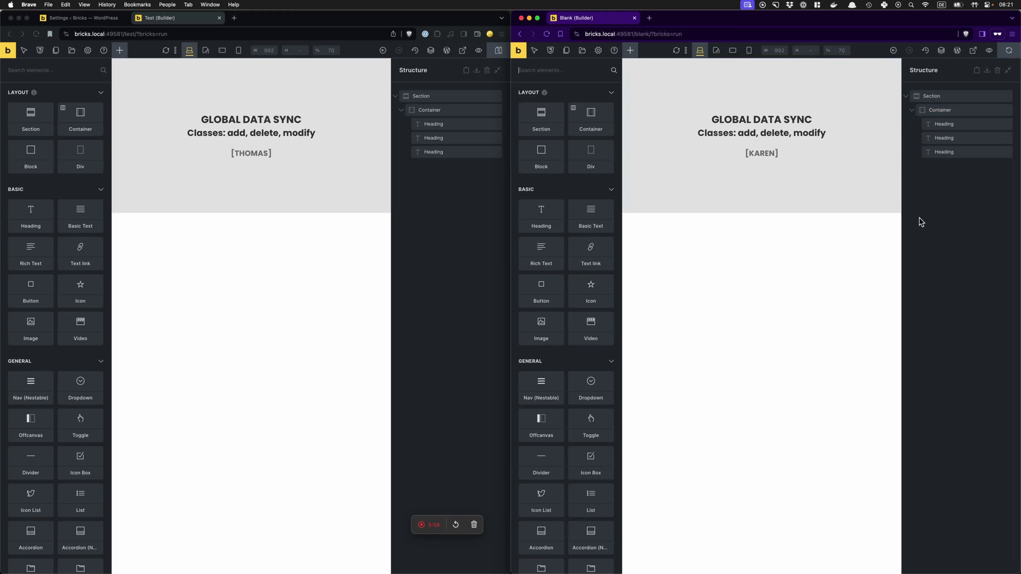
# - In the left builder, view the notification listing the added .test1 and .test2 classes
pyautogui.click(402, 400)
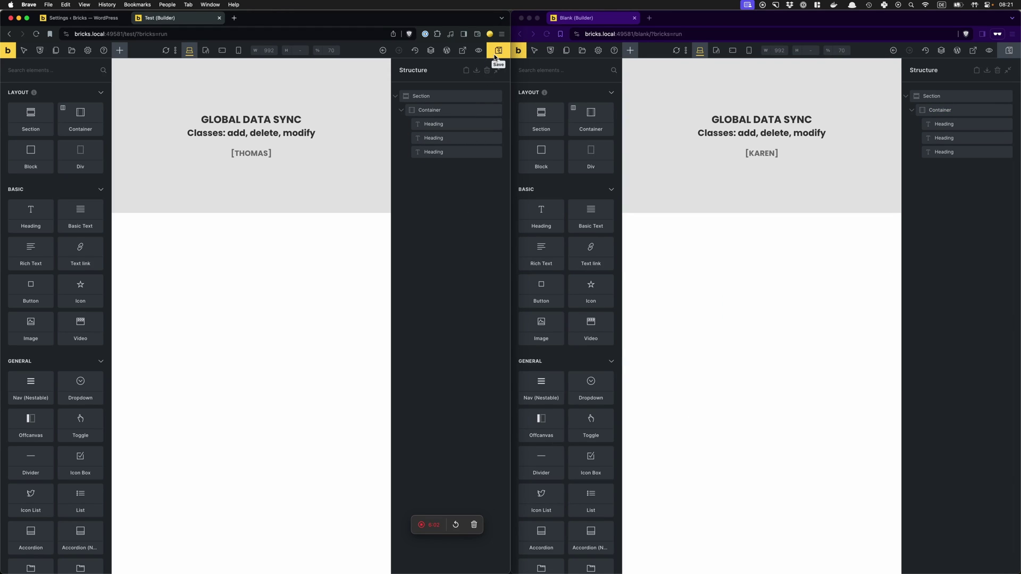
pyautogui.click(495, 56)
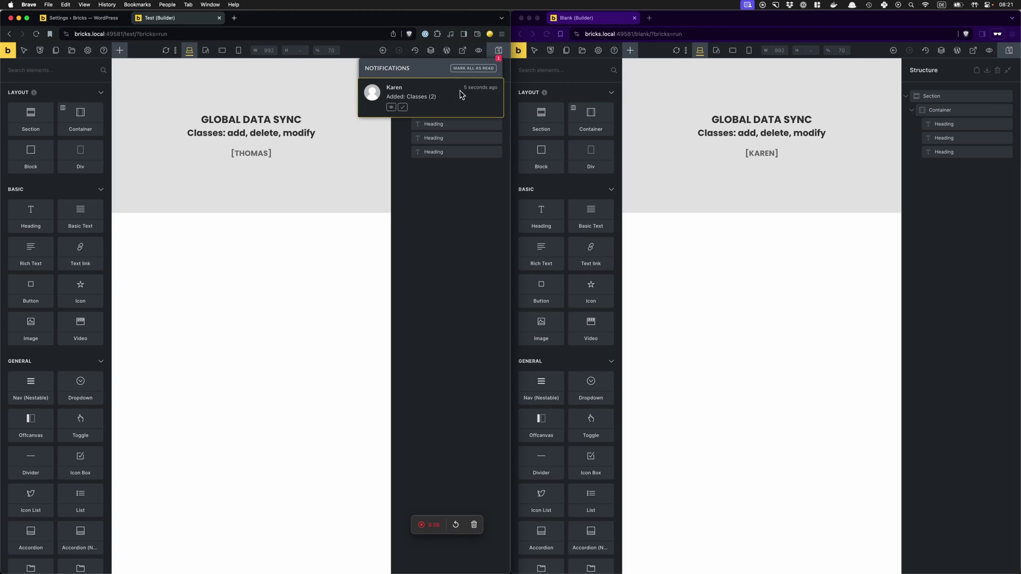
pyautogui.moveTo(414, 101); pyautogui.dragTo(387, 109)
pyautogui.click(391, 107)
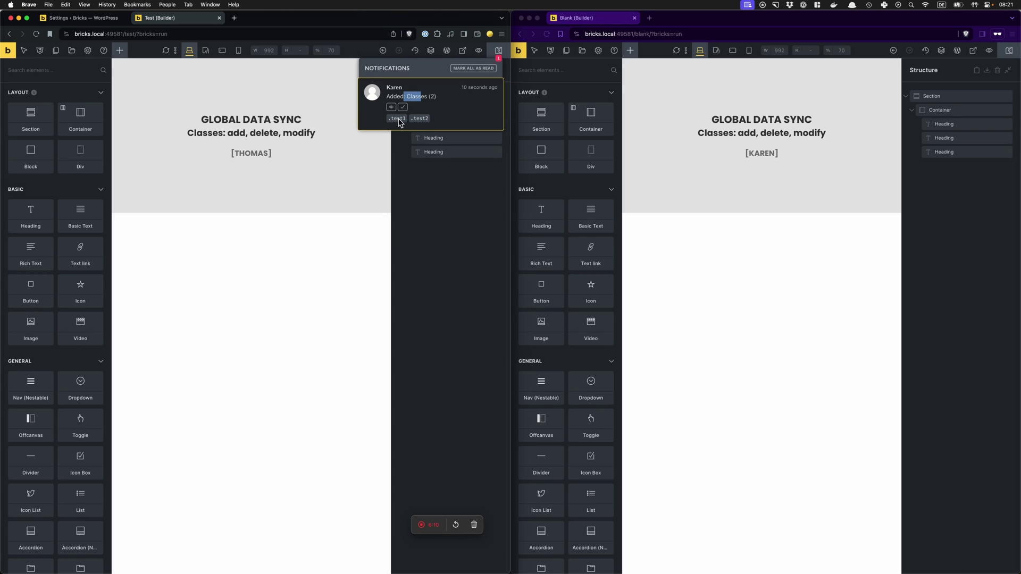
# - Close the notice, then delete the .test1 and .test2 classes via the Container's class picker
pyautogui.click(403, 108)
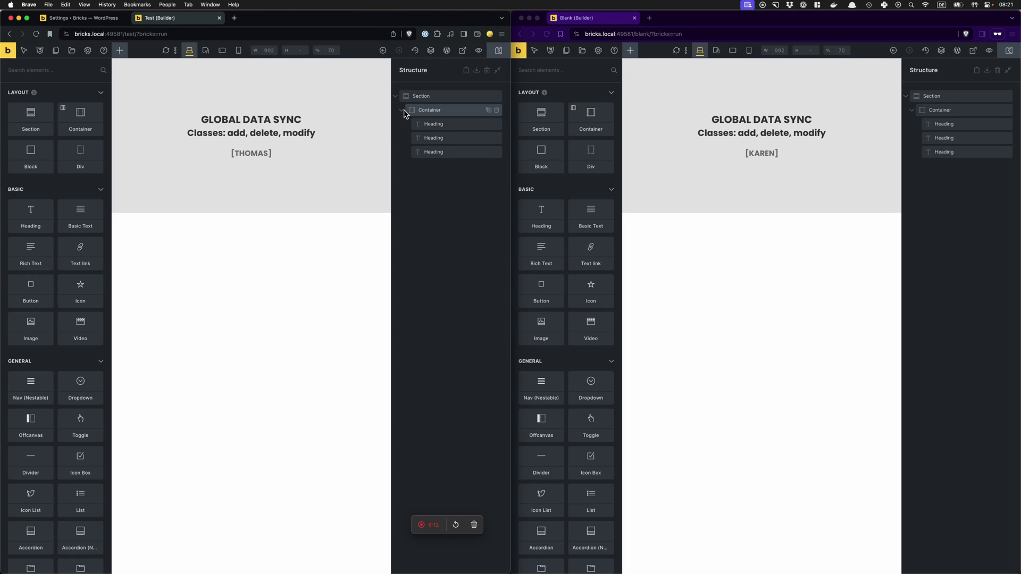
pyautogui.click(452, 115)
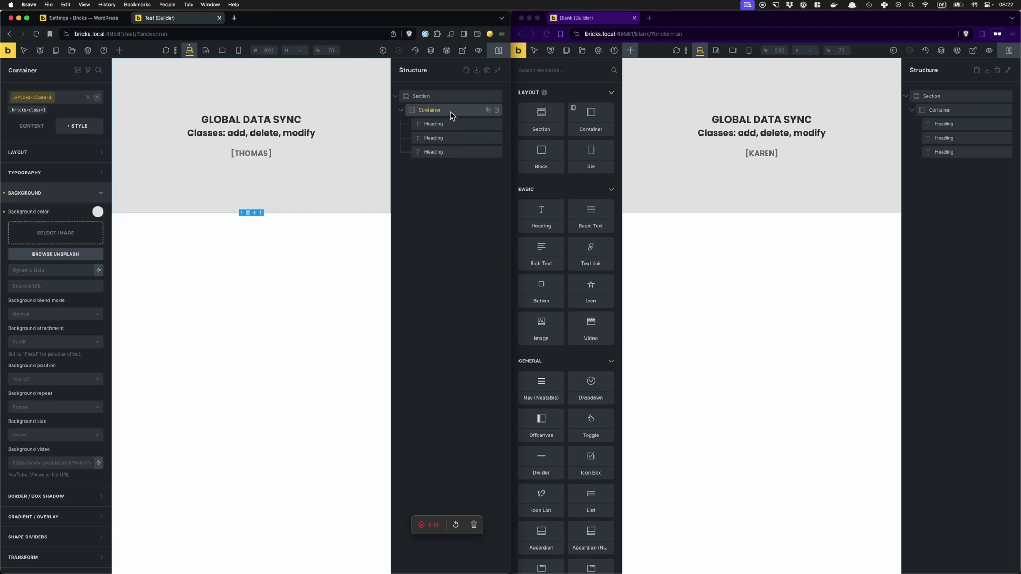
pyautogui.click(63, 99)
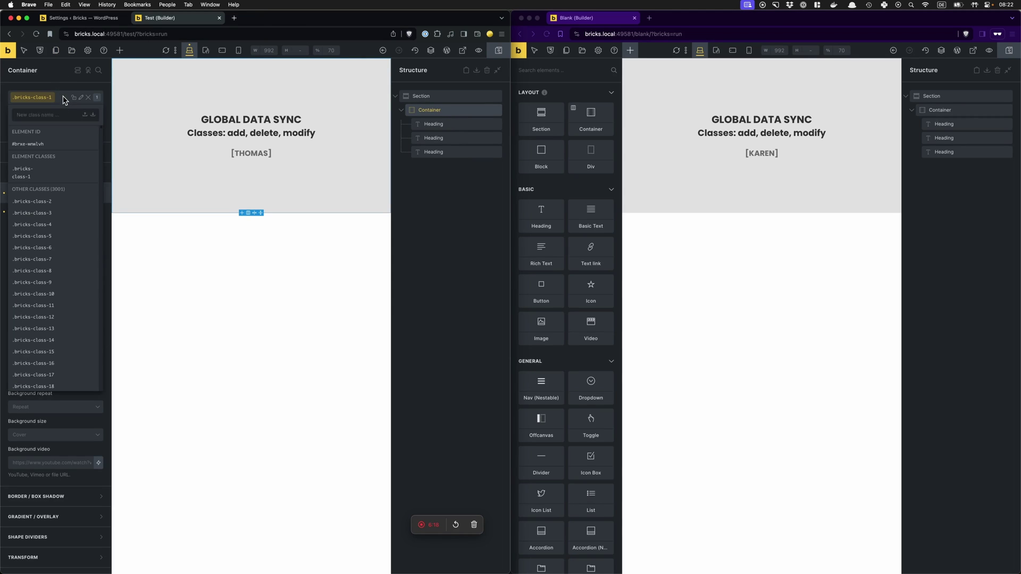
pyautogui.moveTo(71, 181)
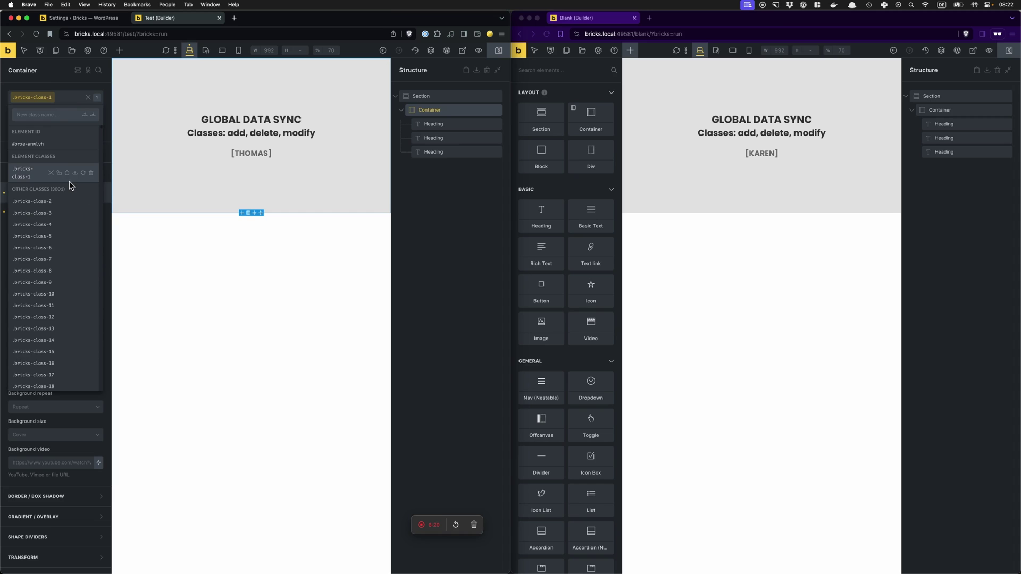
pyautogui.write('test')
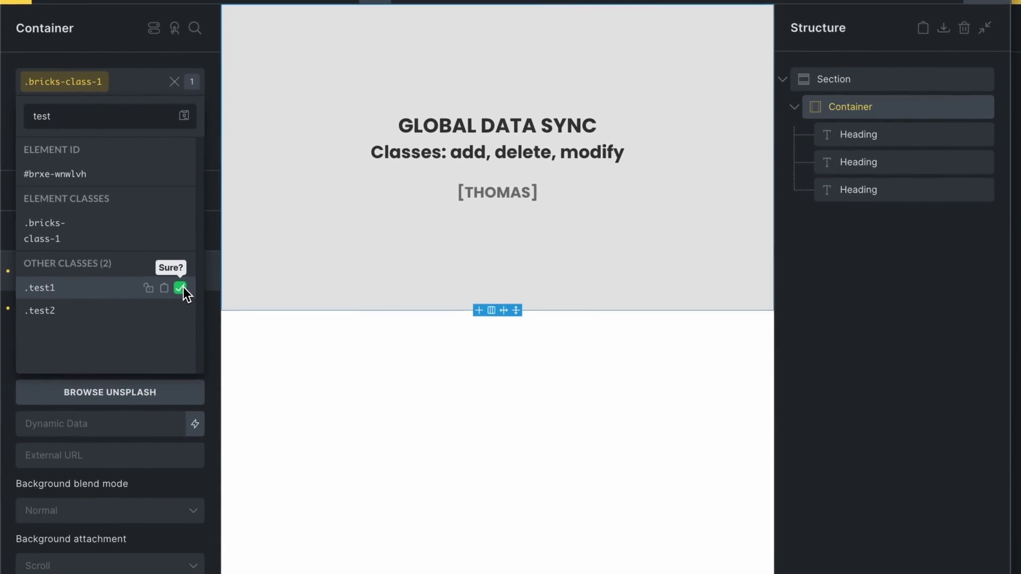
pyautogui.click(91, 202)
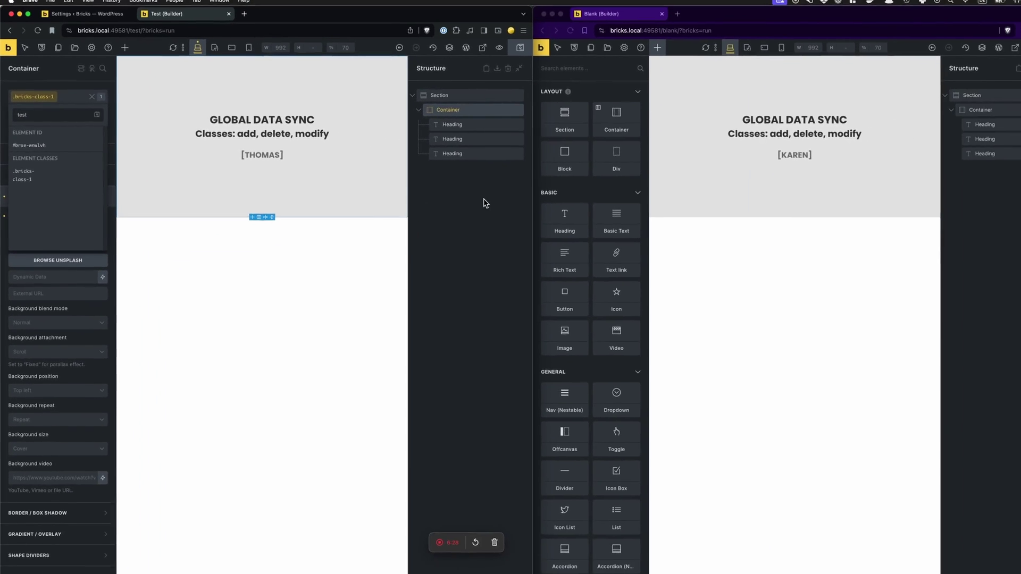
pyautogui.click(924, 286)
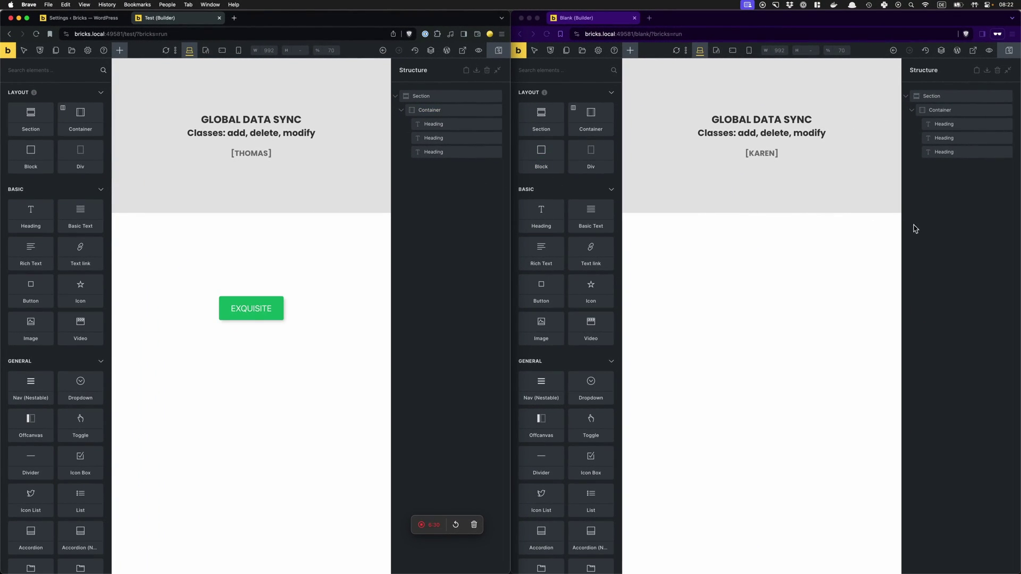
# - In the right builder, view the .test1/.test2 deletion notice and close the notifications
pyautogui.click(968, 233)
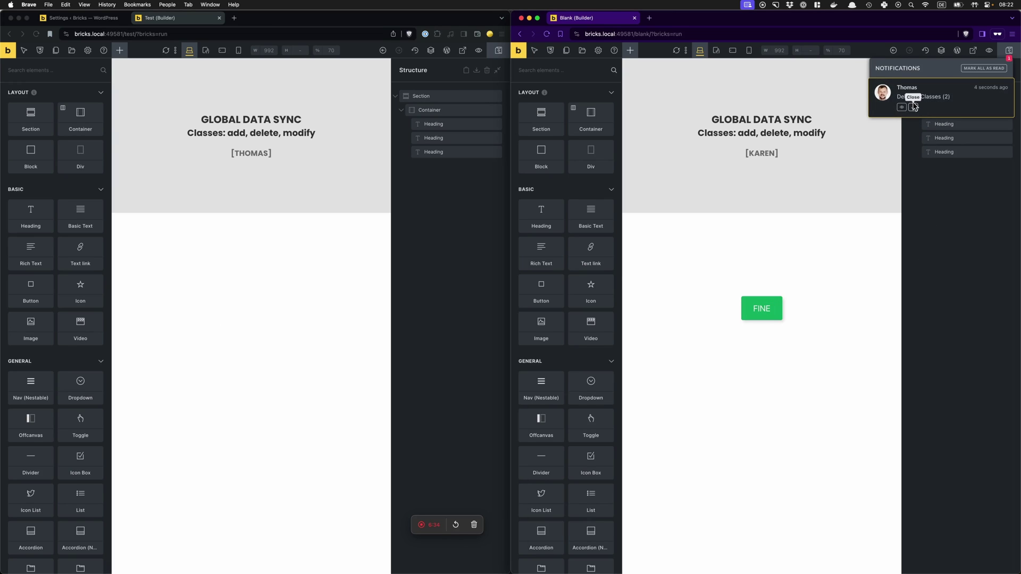
pyautogui.click(904, 108)
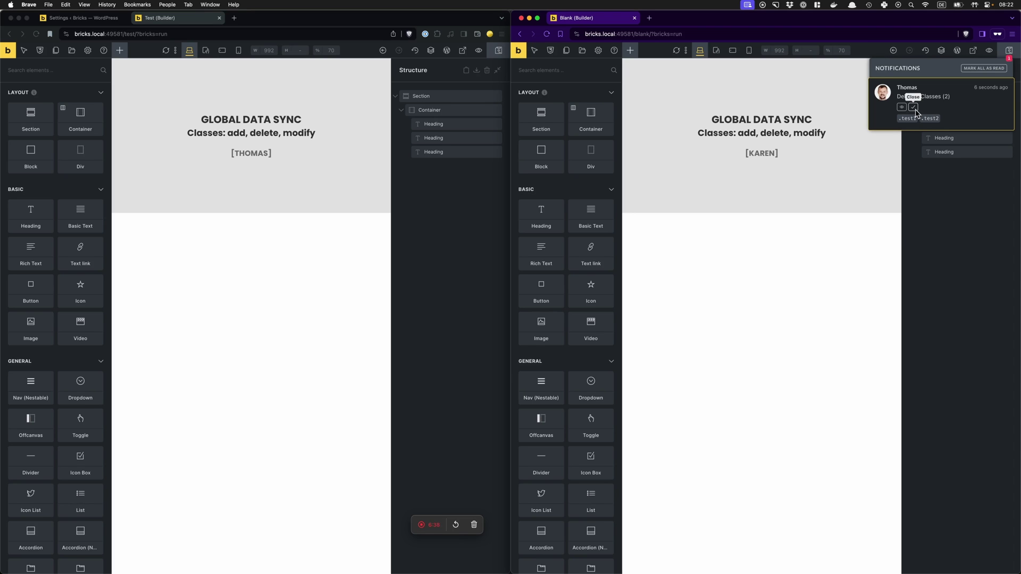
pyautogui.click(912, 108)
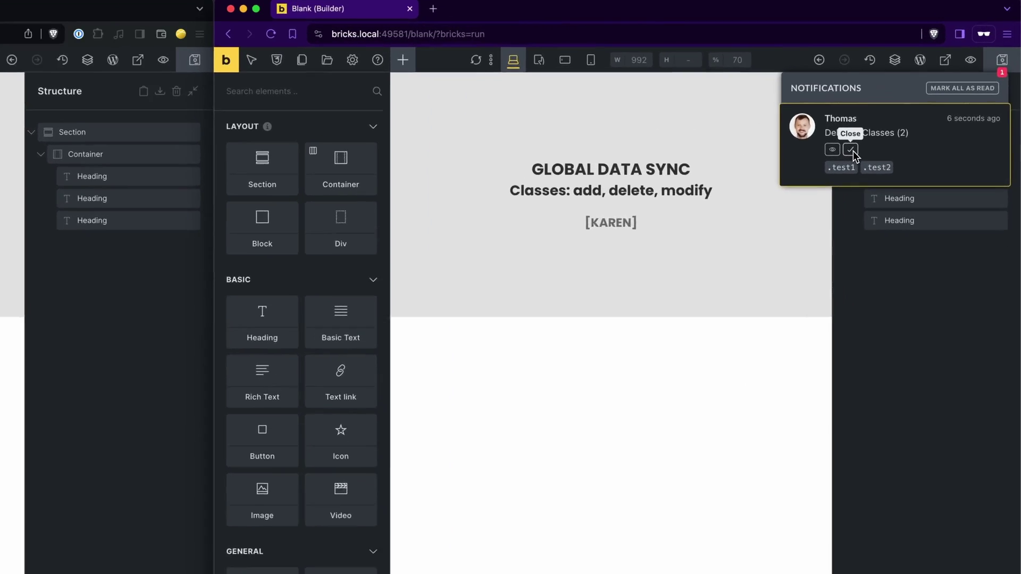
pyautogui.click(914, 108)
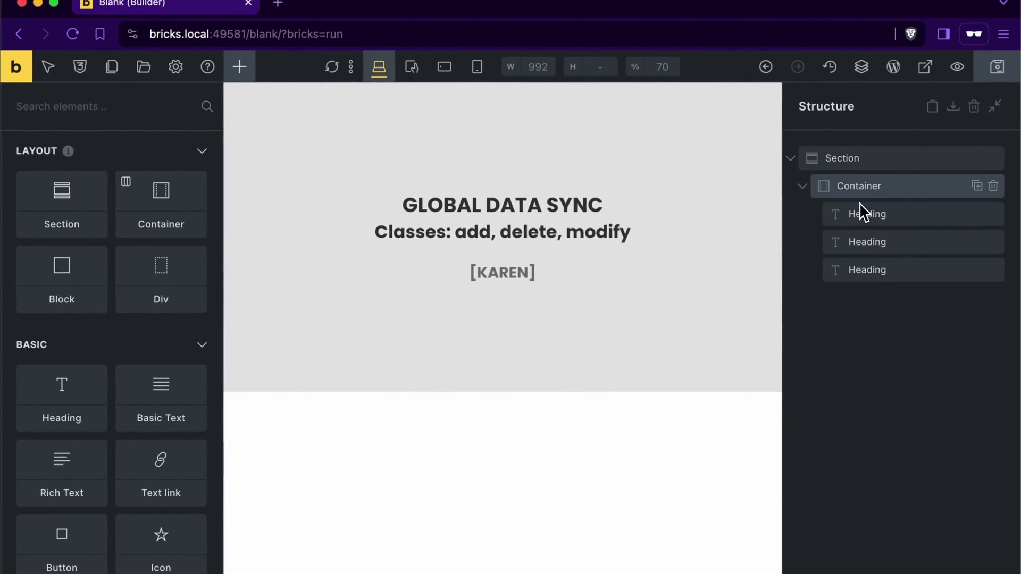
# - In the right builder, give the Container's .bricks-class-1 a yellow background
pyautogui.click(741, 201)
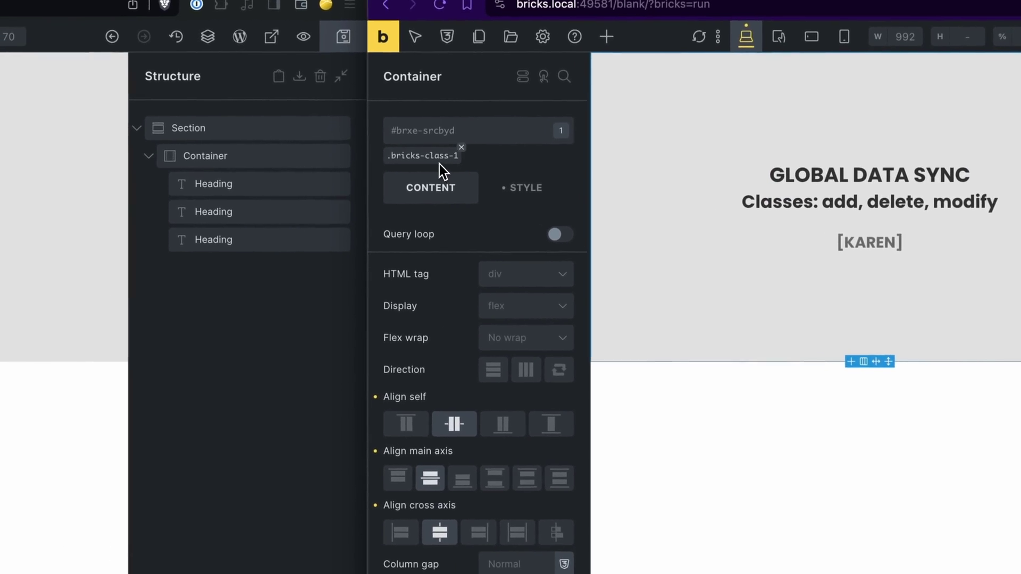
pyautogui.click(183, 180)
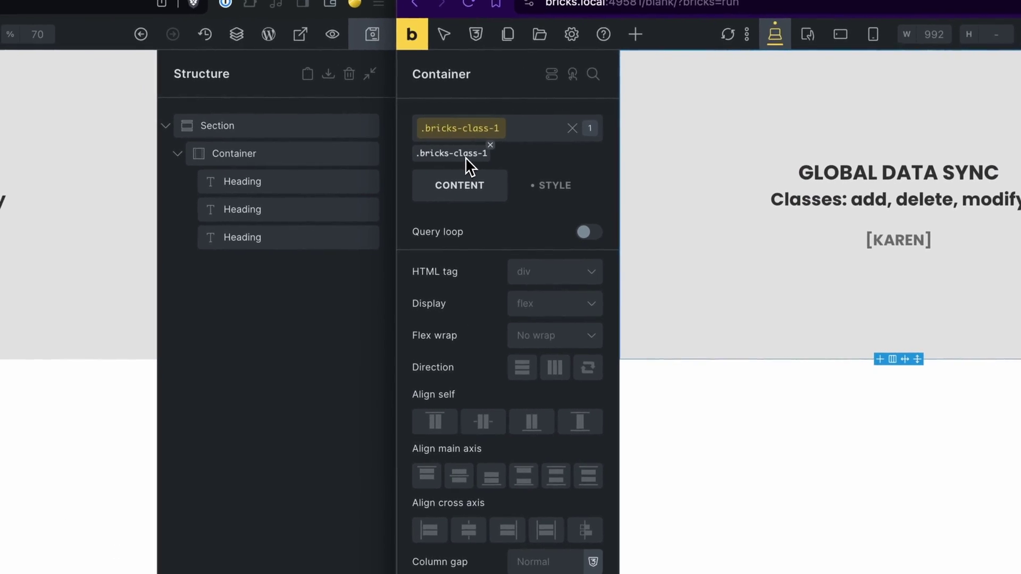
pyautogui.click(567, 196)
pyautogui.click(540, 324)
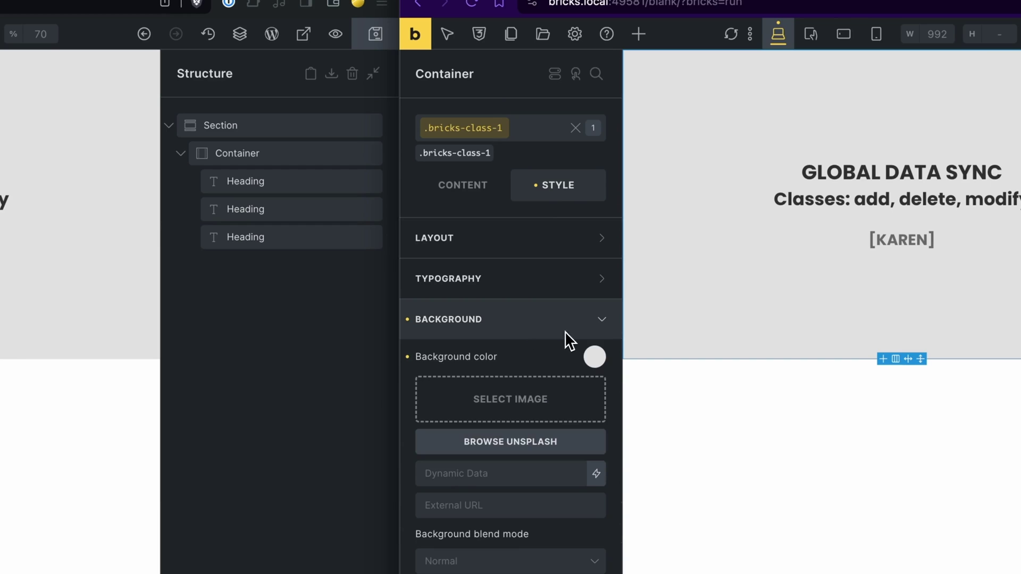
pyautogui.click(595, 362)
pyautogui.click(478, 393)
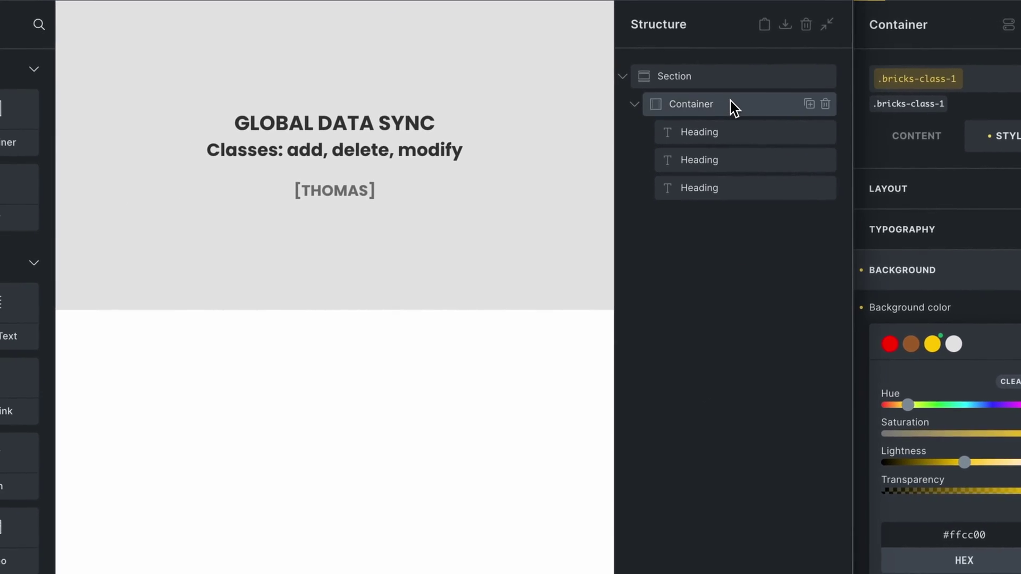
# - In the left builder, set .bricks-class-1's background to red and save
pyautogui.click(733, 105)
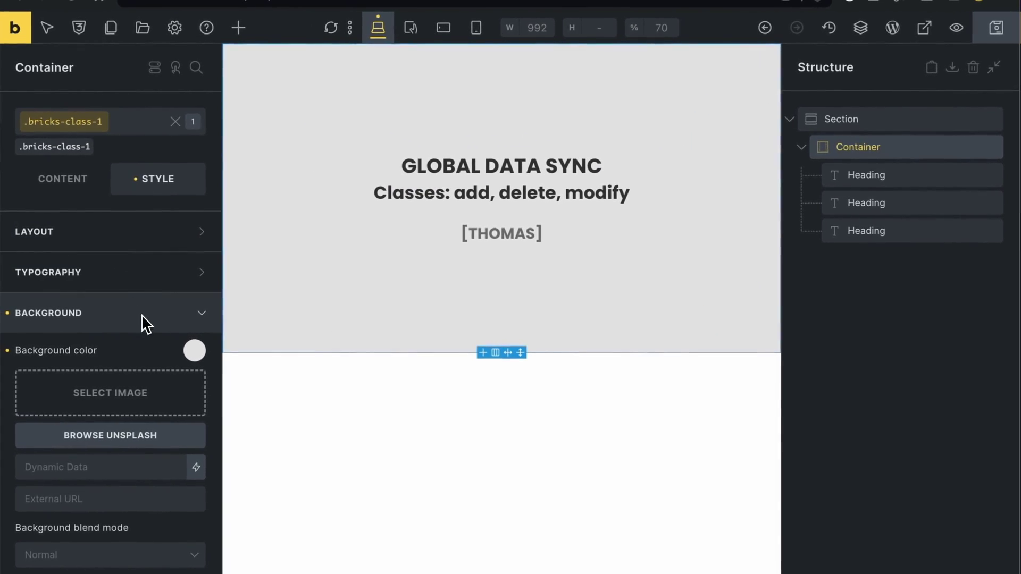
pyautogui.click(193, 349)
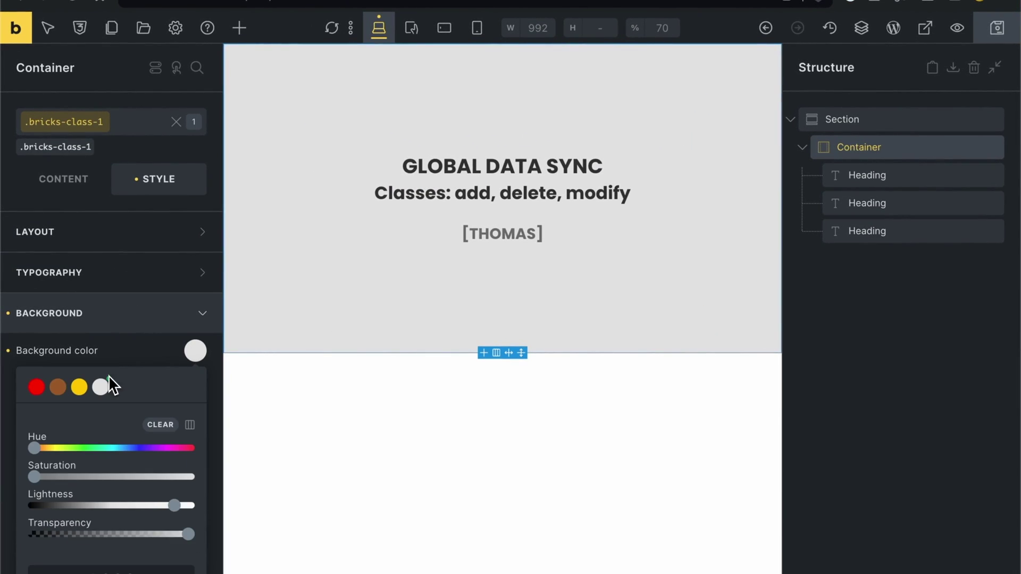
pyautogui.click(36, 389)
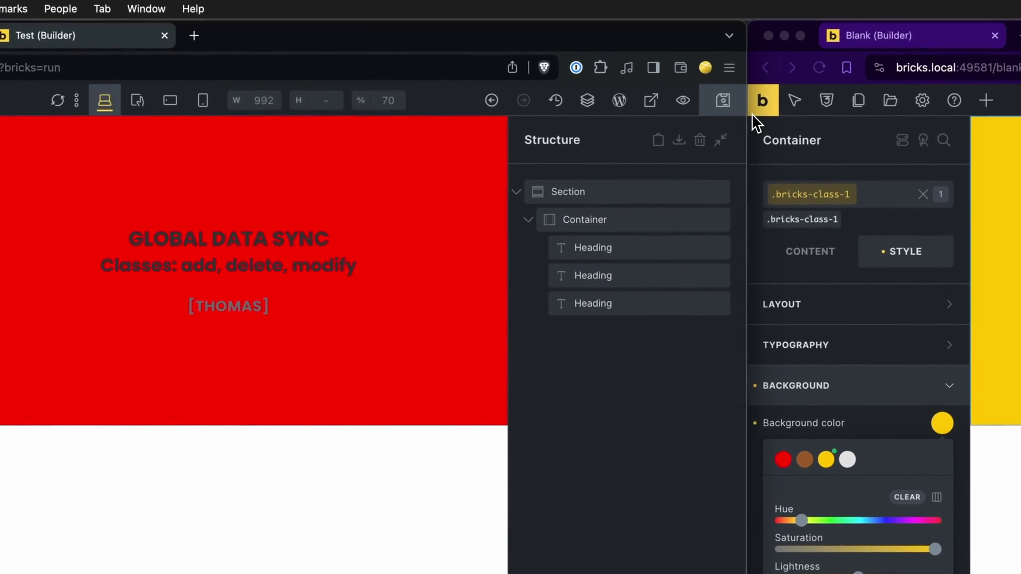
pyautogui.click(723, 103)
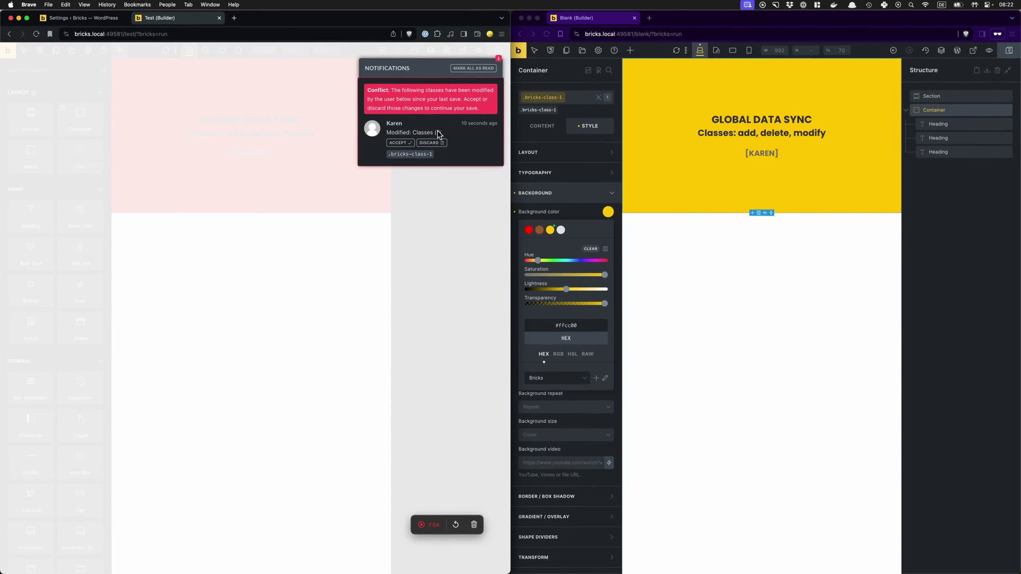
# - Accept the other user's .bricks-class-1 change in the conflict notice, turning the container yellow
pyautogui.moveTo(400, 133); pyautogui.dragTo(423, 133)
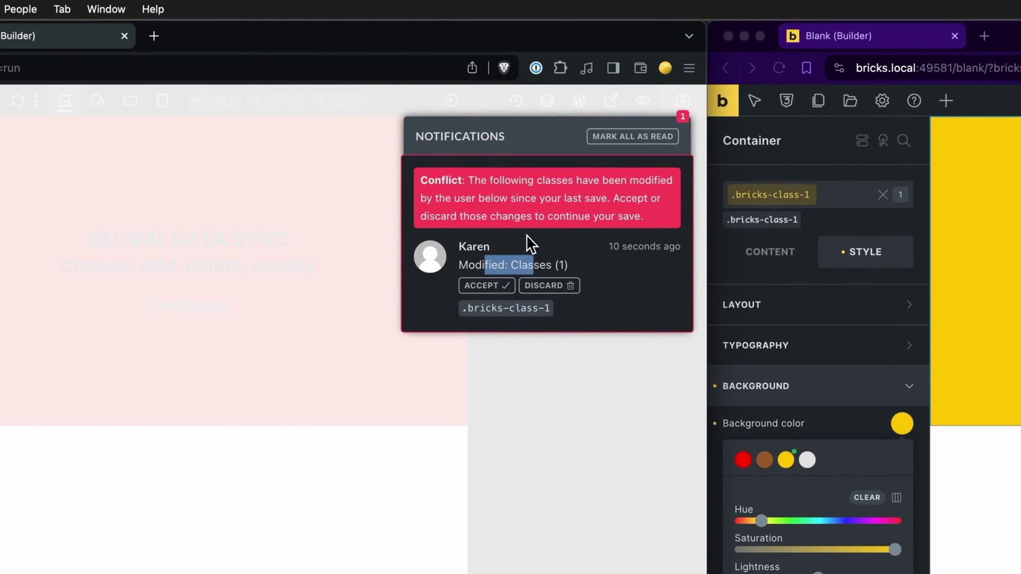
pyautogui.click(527, 218)
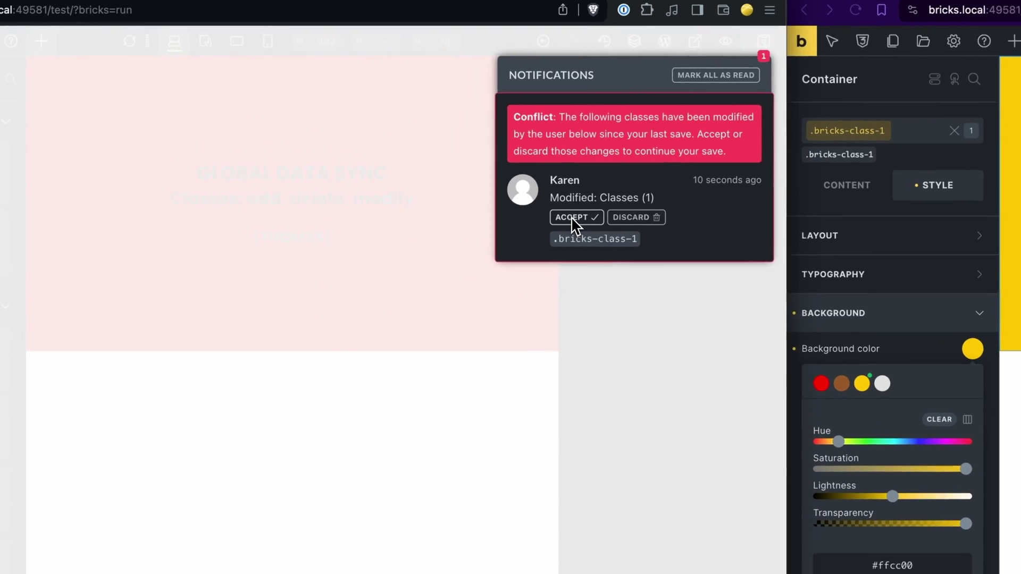
pyautogui.click(399, 143)
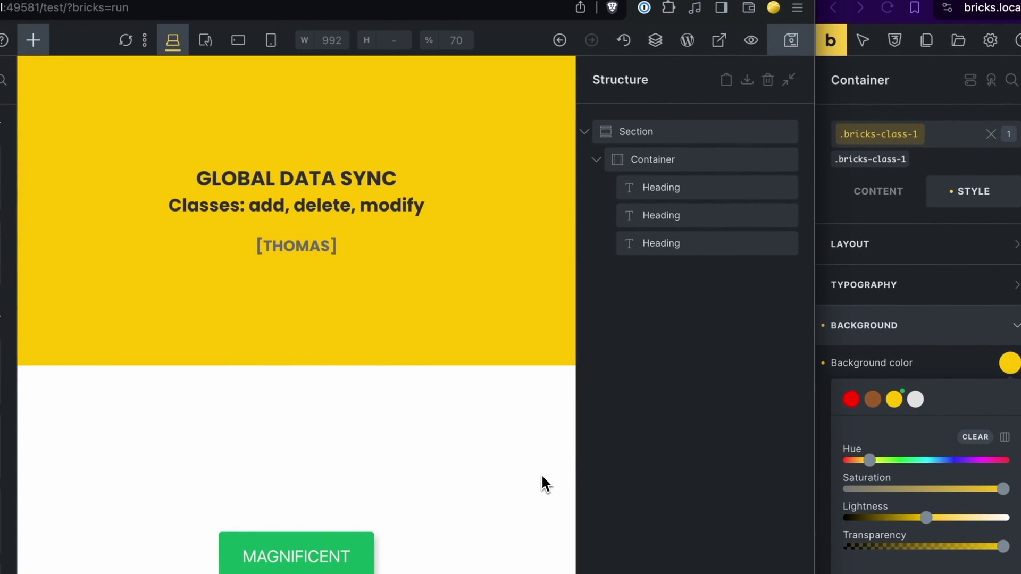